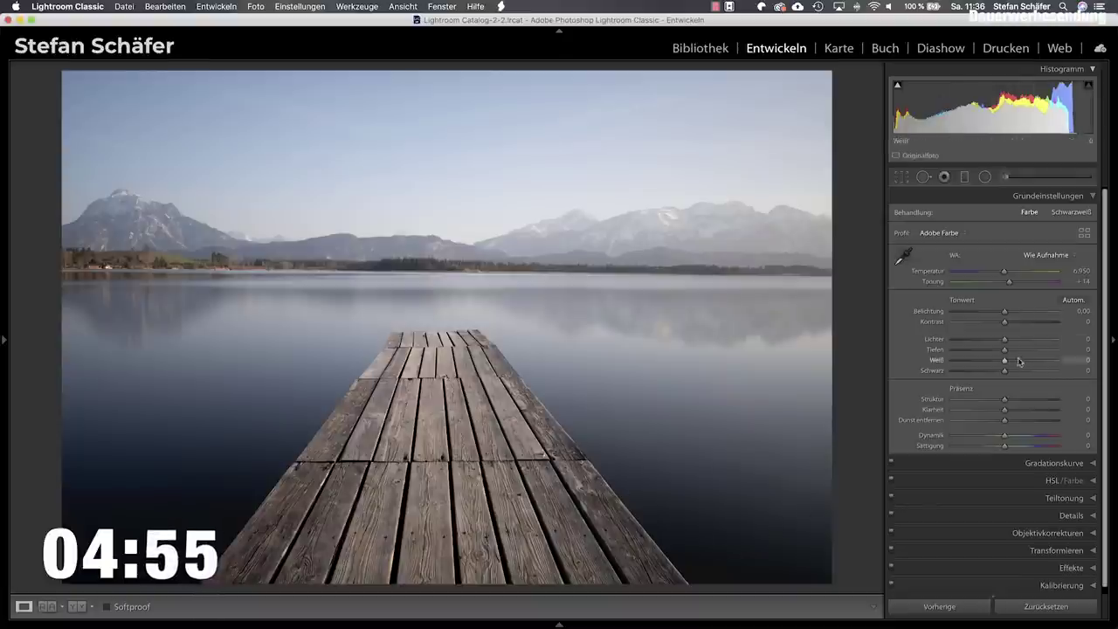
Raise shadows to +80, exposure to +1.00 and highlights to +25
left_click_drag(1004, 353, 1048, 354)
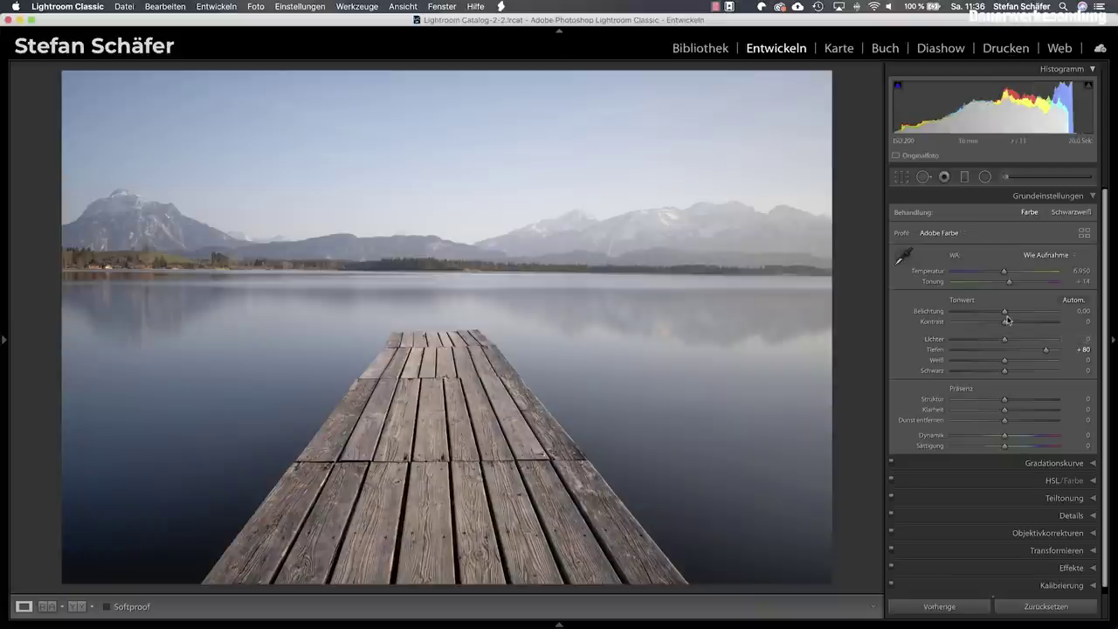
left_click_drag(1005, 313, 1012, 314)
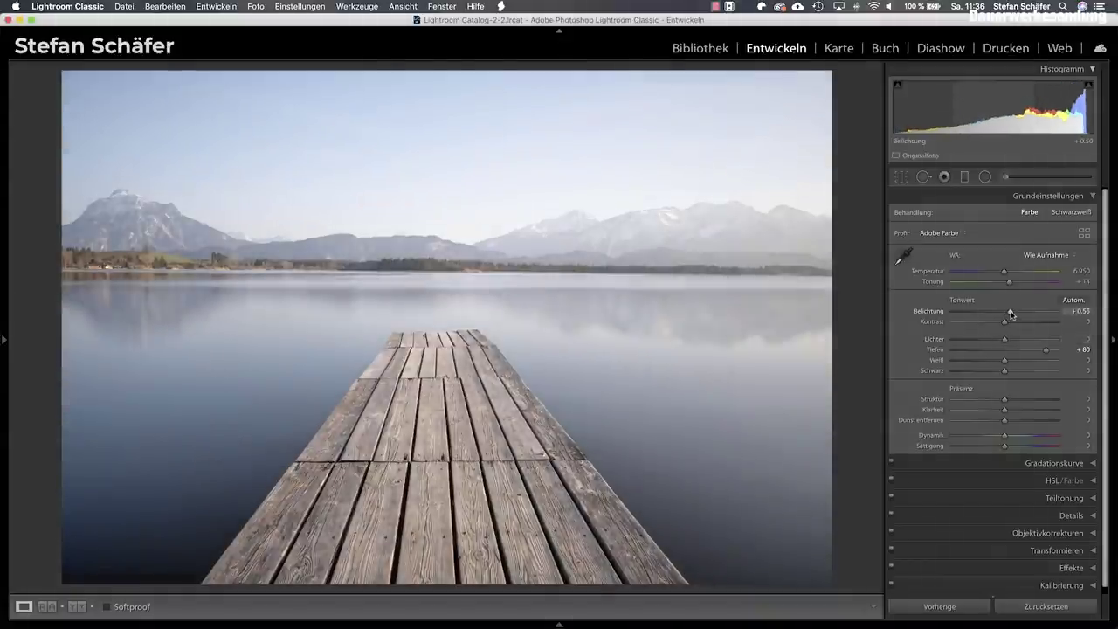
left_click_drag(1012, 314, 1015, 314)
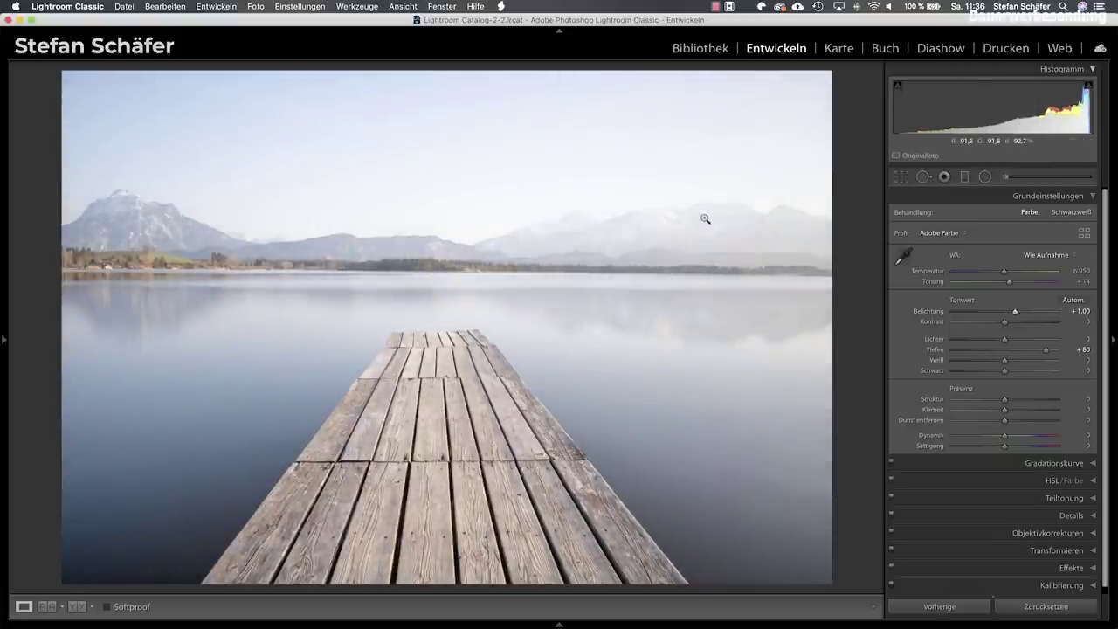
left_click_drag(1014, 342, 1018, 343)
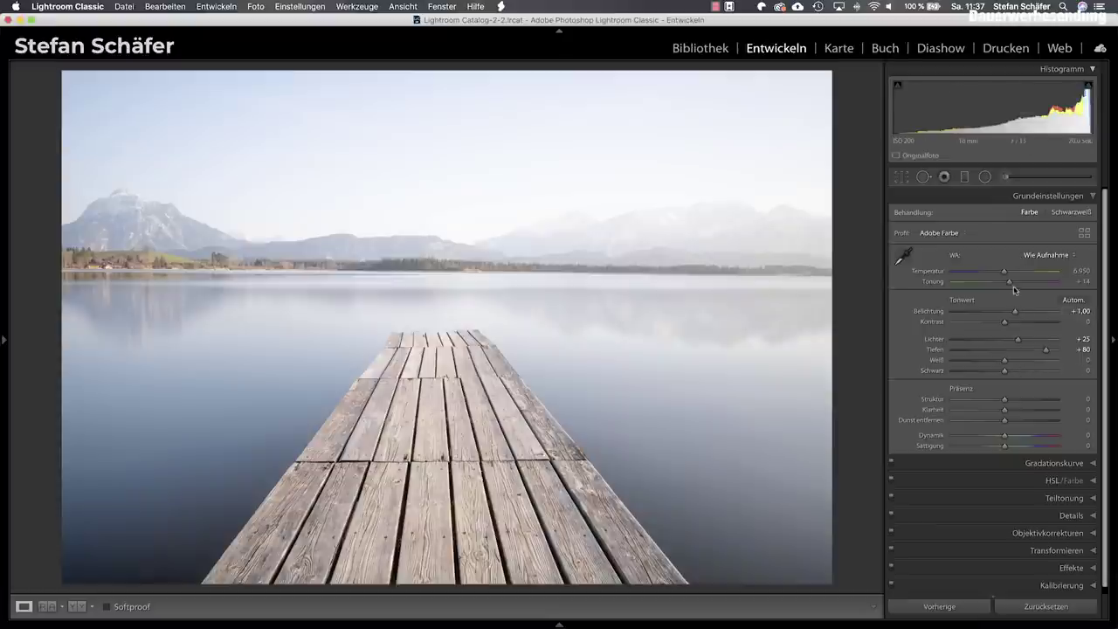
Warm temperature to 8,460, set texture −23 and clarity −20, and boost saturation to +25
left_click_drag(1008, 273, 1020, 276)
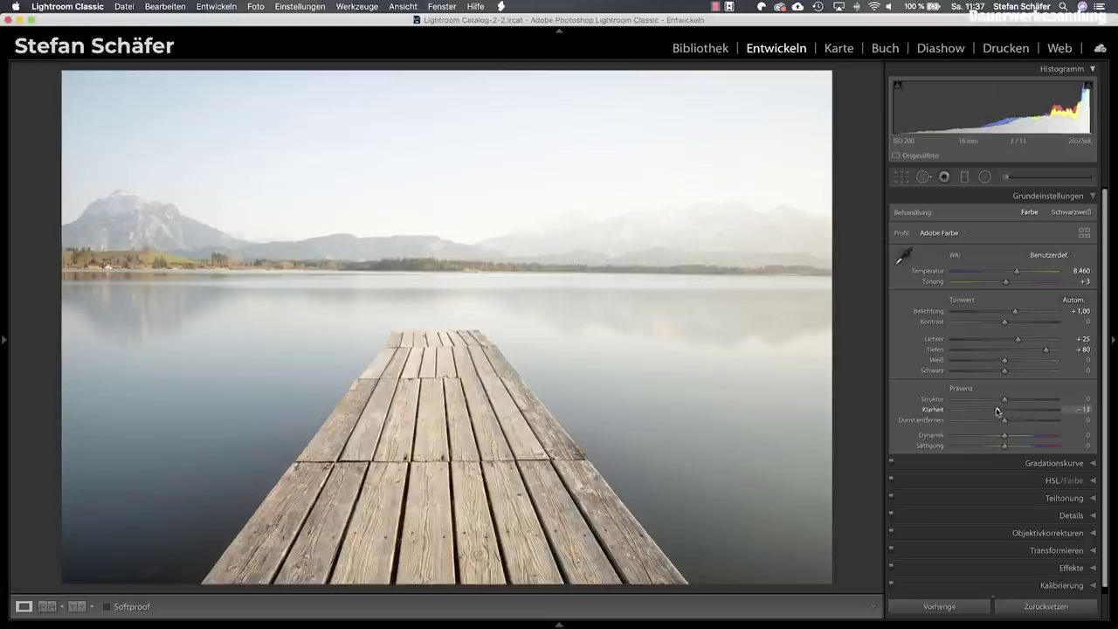
left_click_drag(996, 411, 995, 412)
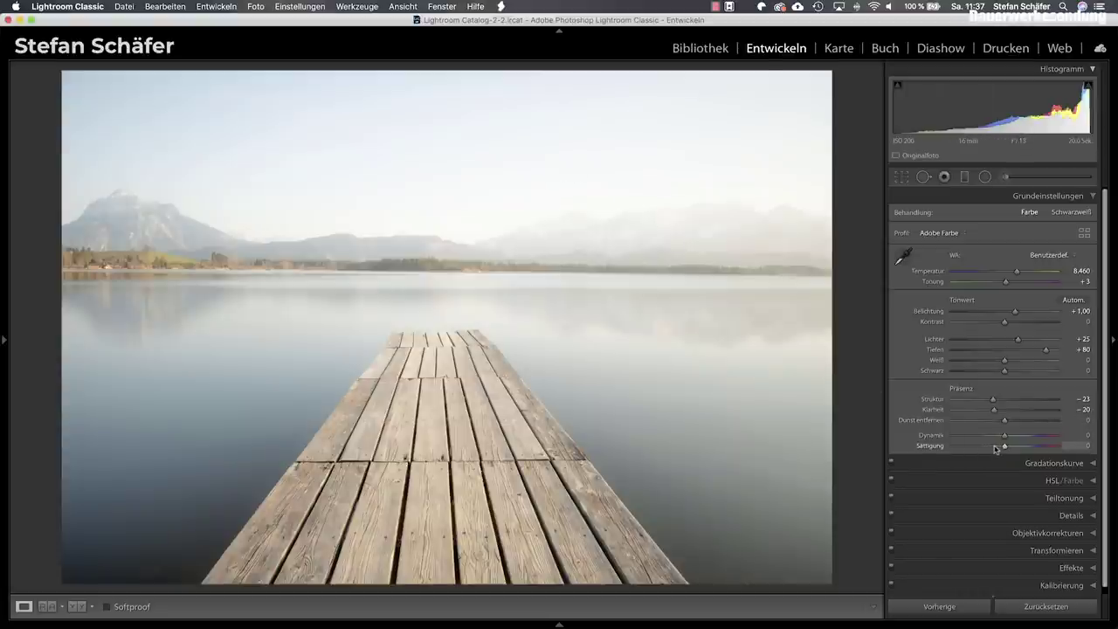
left_click_drag(1008, 448, 1016, 448)
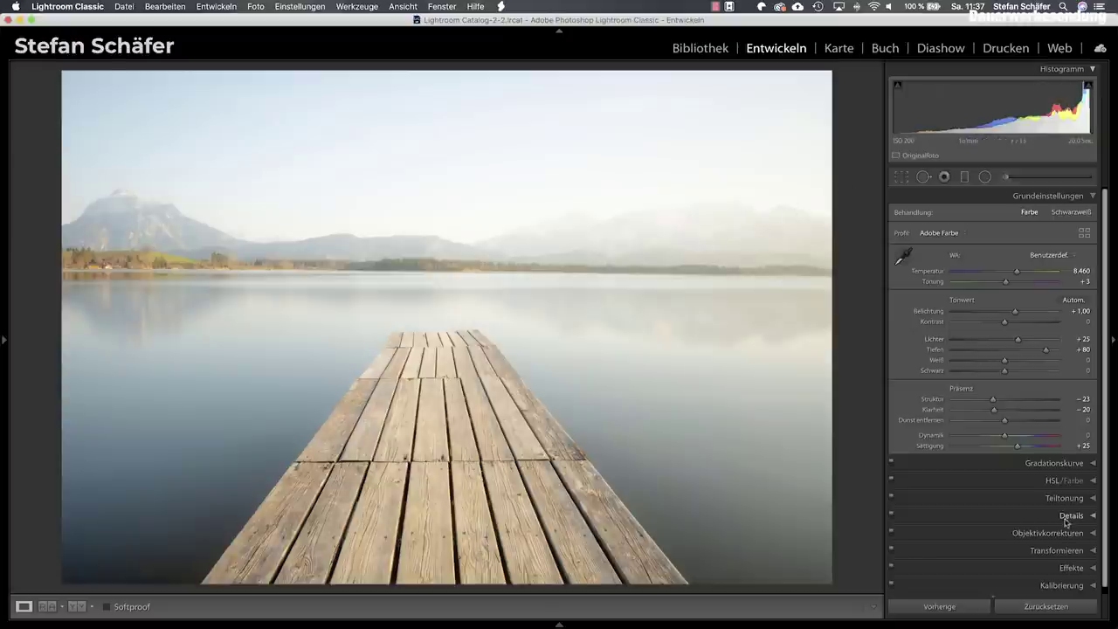
Set HSL hue red +3, orange +9, yellow −4 and saturation red +3, orange +17, yellow +7
left_click(1052, 480)
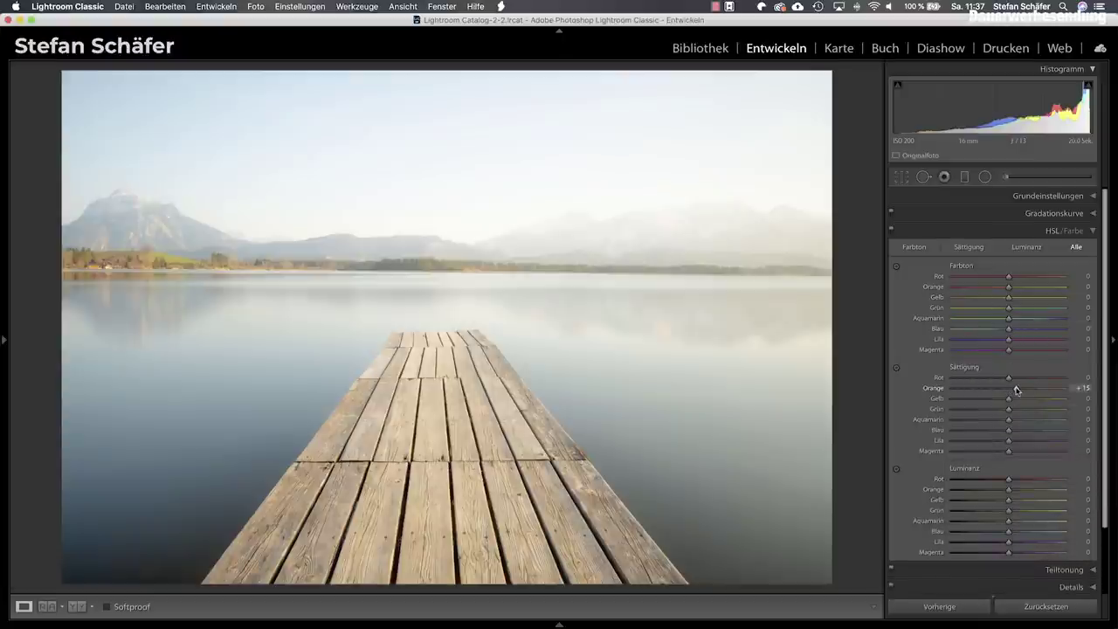
left_click_drag(1017, 390, 1013, 400)
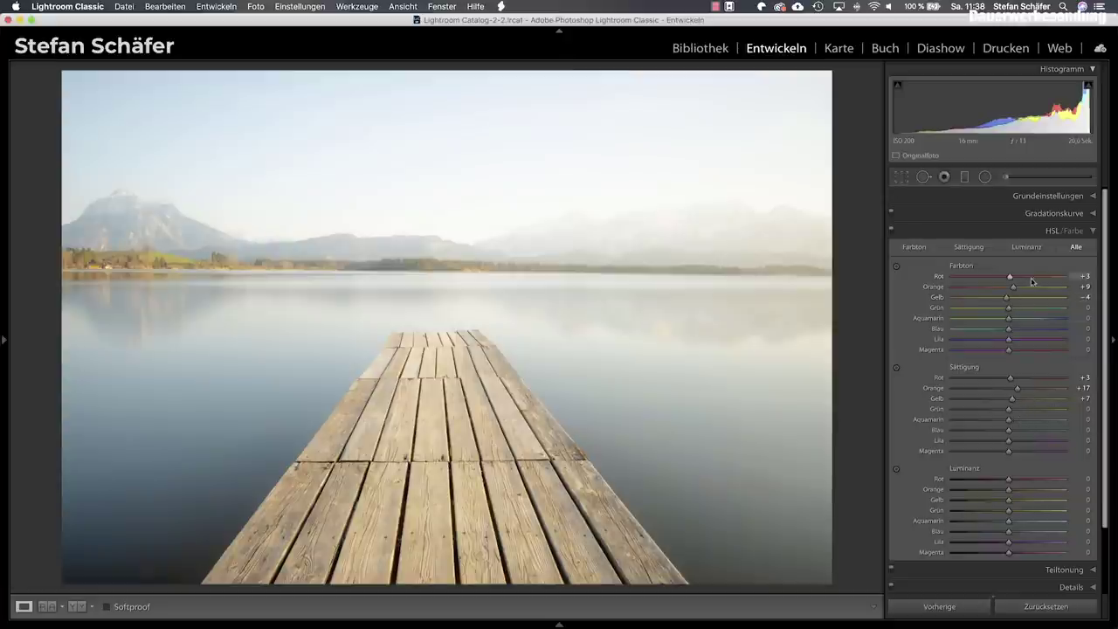
left_click(1042, 199)
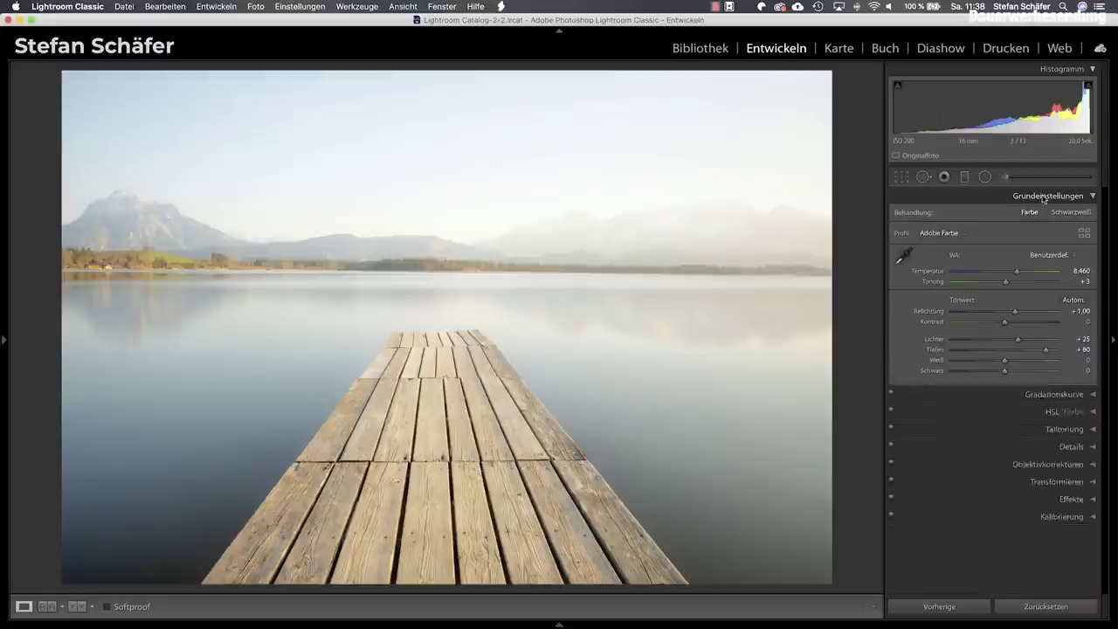
Draw a radial filter over the right horizon with temperature 20 and exposure 0.40
left_click(986, 178)
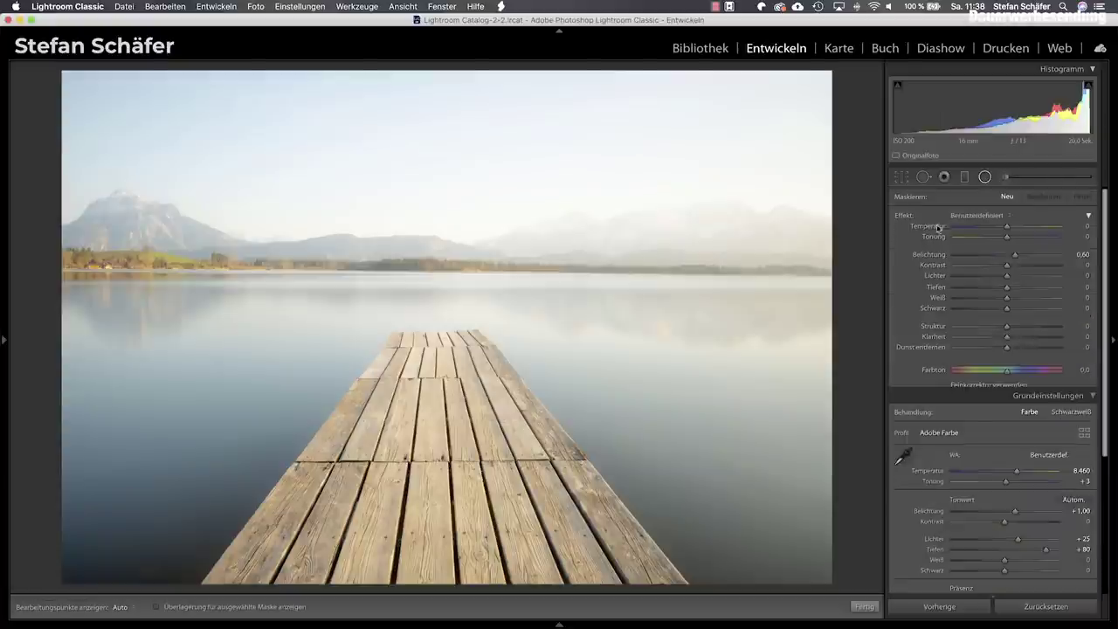
left_click(1016, 230)
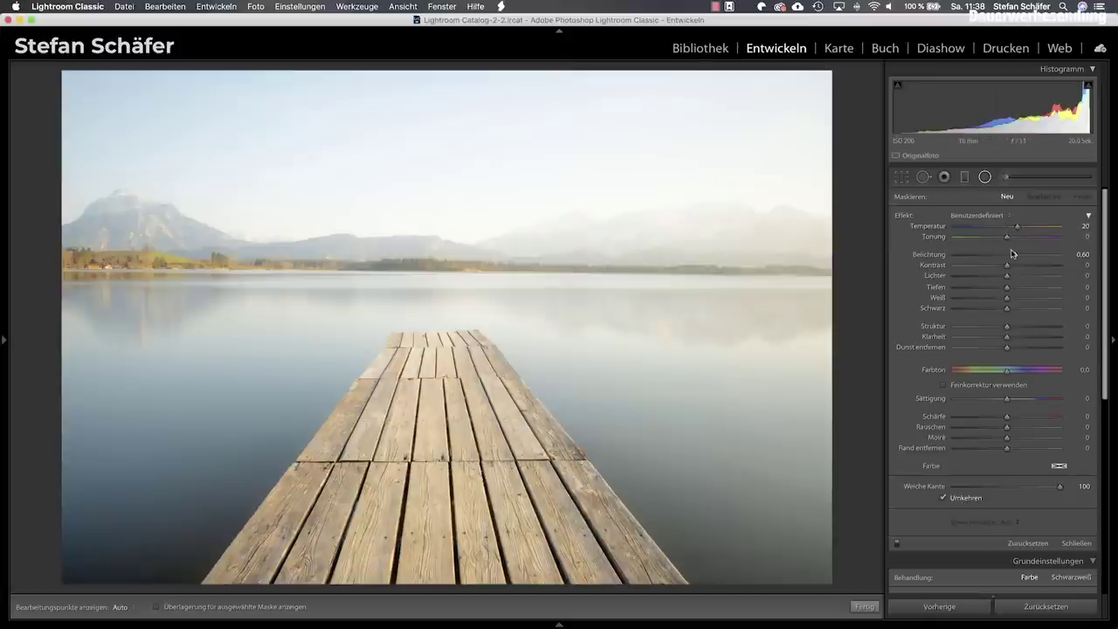
left_click_drag(1012, 256, 1010, 256)
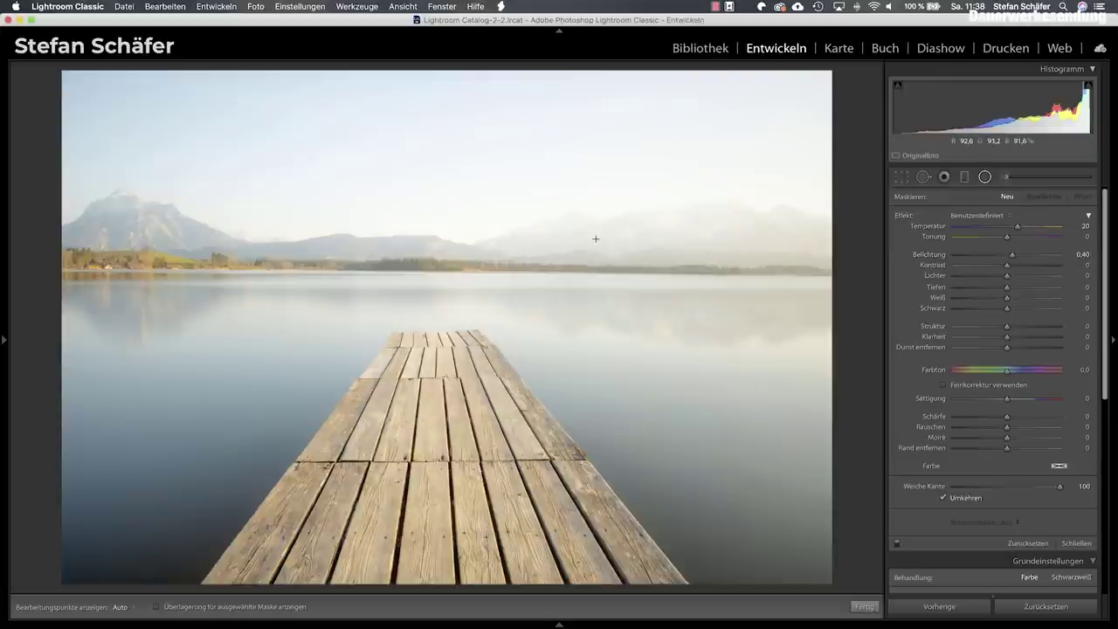
left_click_drag(596, 239, 648, 291)
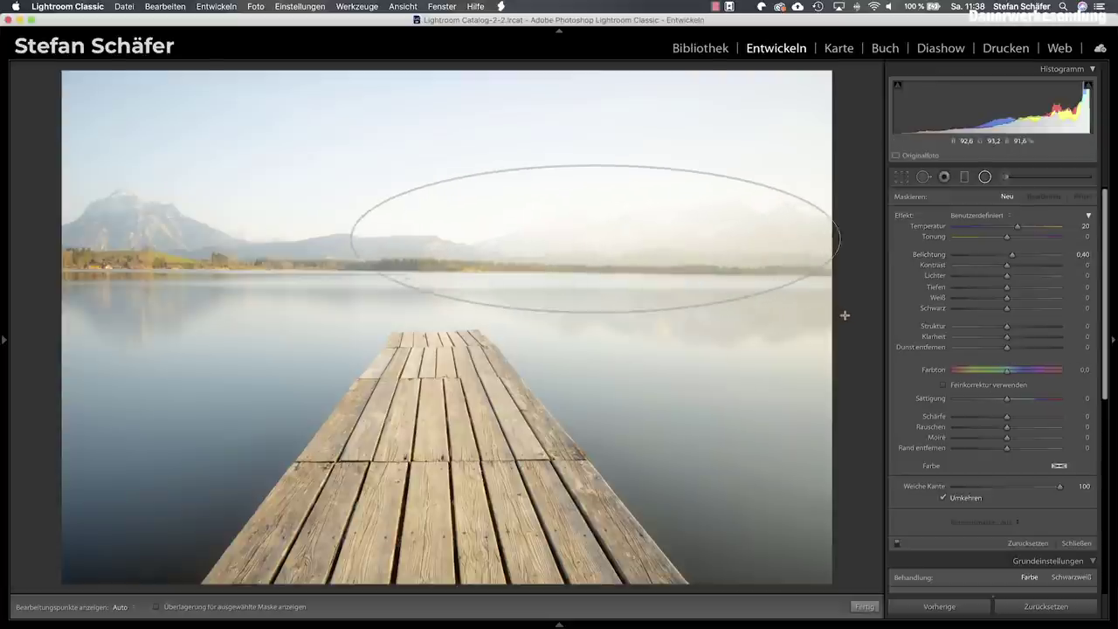
left_click_drag(826, 304, 847, 314)
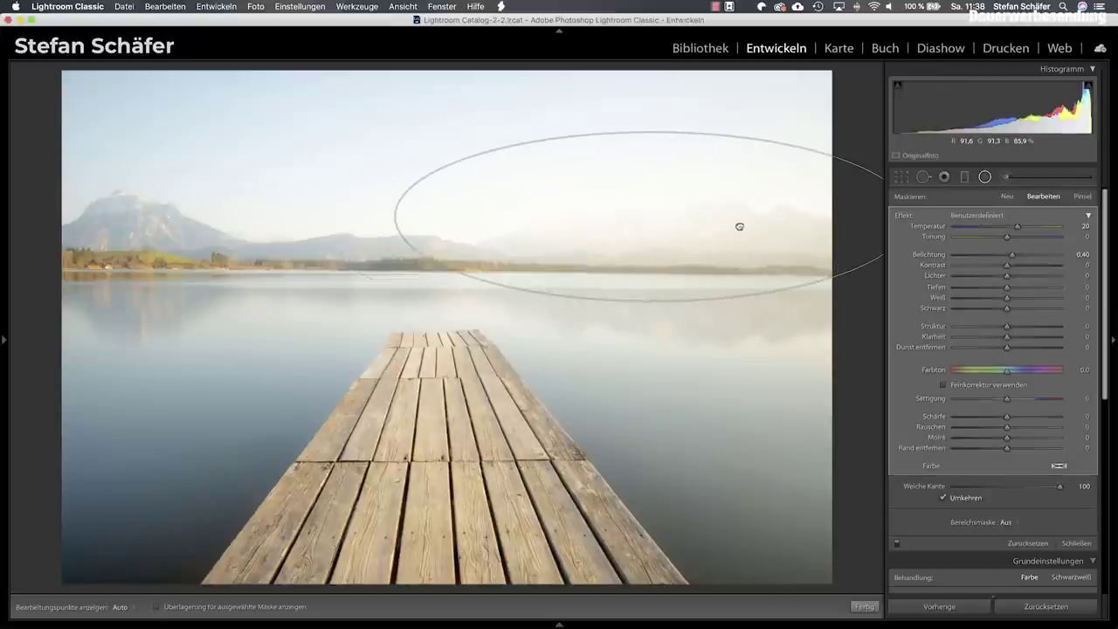
left_click_drag(696, 240, 757, 229)
Give the radial filter contrast −17, dehaze −19 and a yellow tint, shifted further right
left_click_drag(1007, 265, 999, 265)
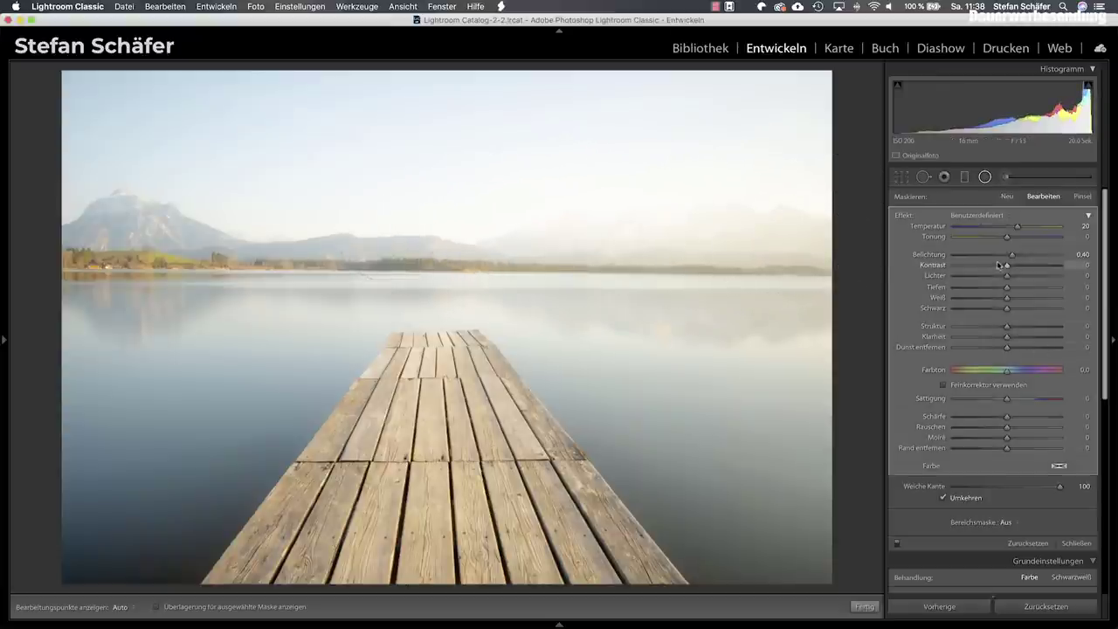
left_click(999, 348)
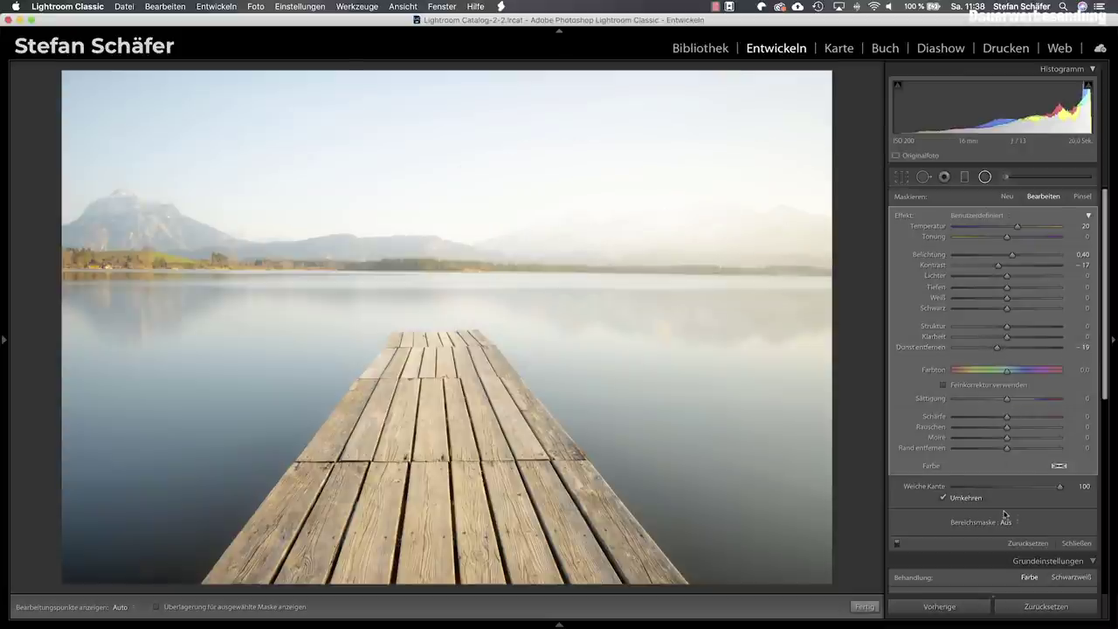
left_click(1060, 468)
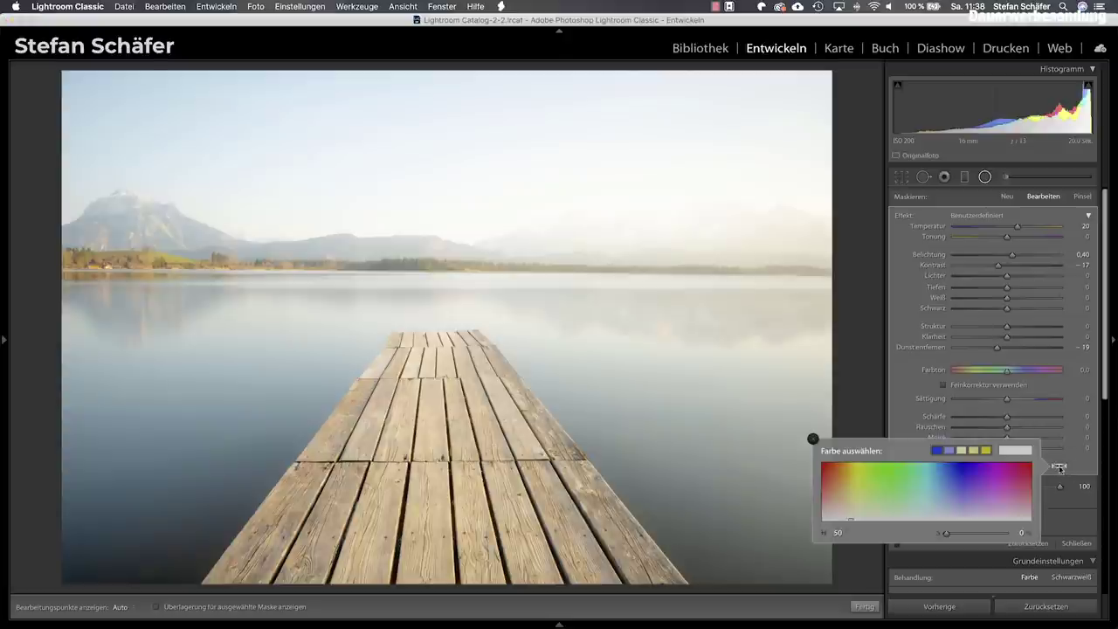
left_click(972, 450)
left_click(973, 449)
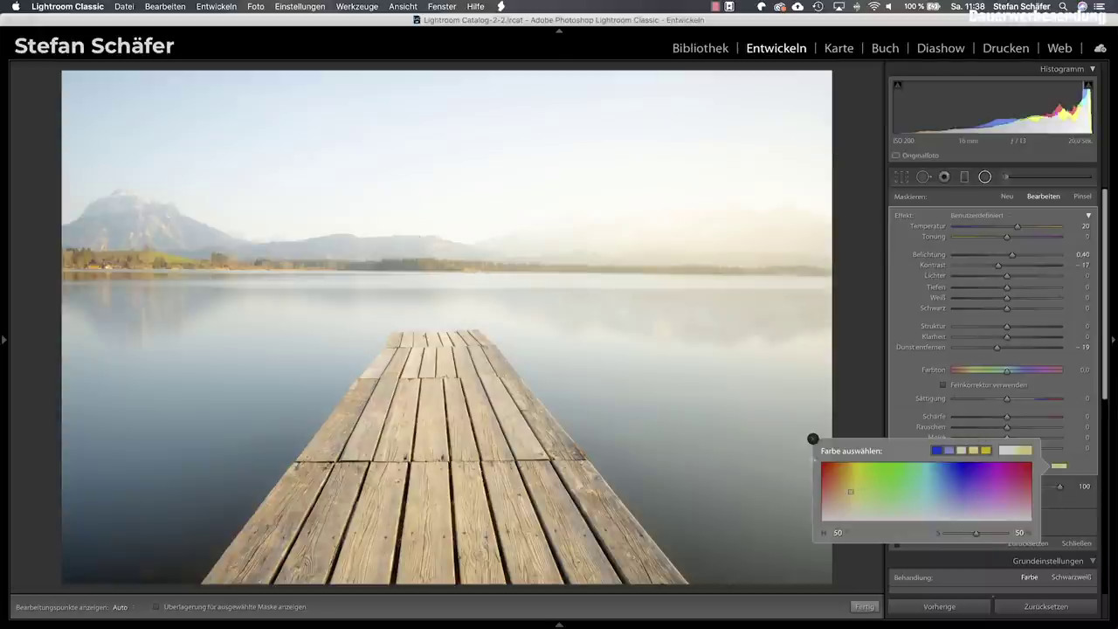
left_click(813, 439)
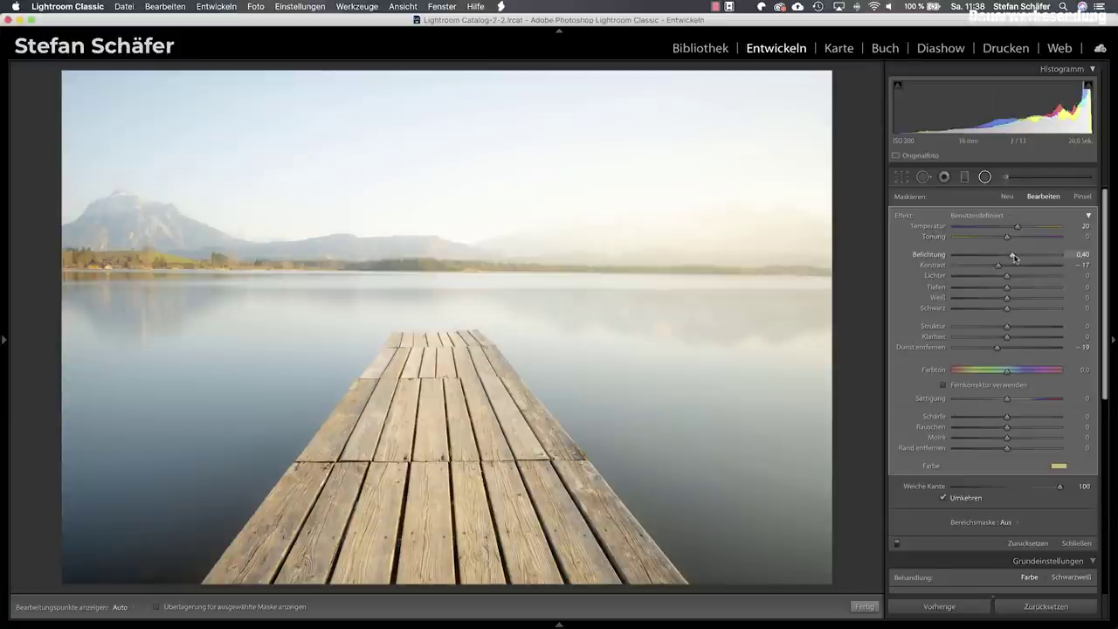
mouse_move(735, 215)
left_click_drag(682, 219, 737, 216)
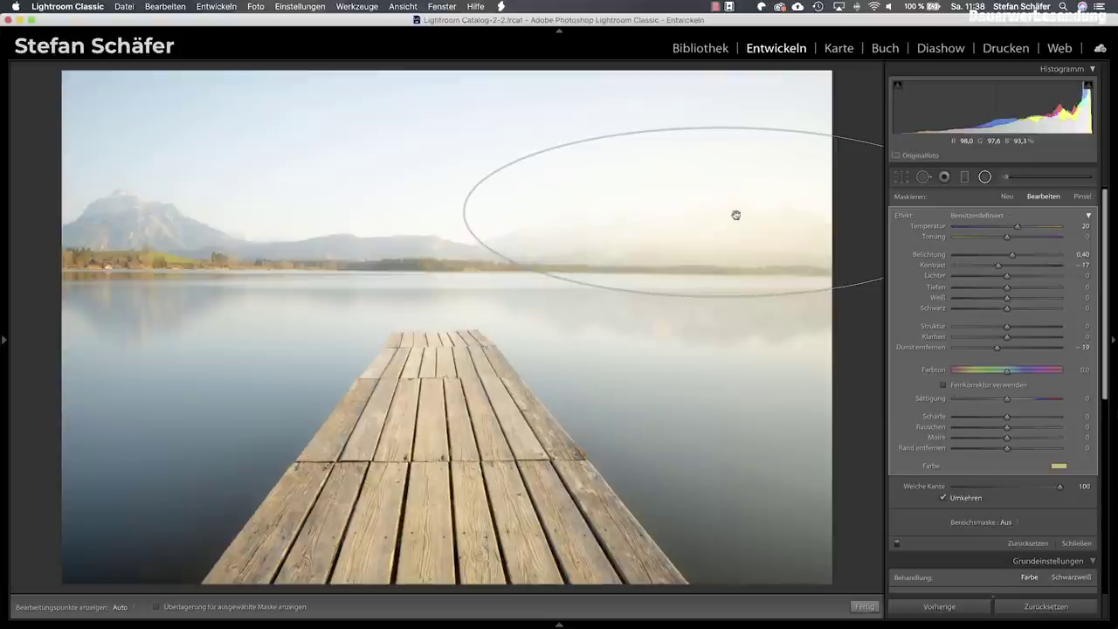
left_click(865, 606)
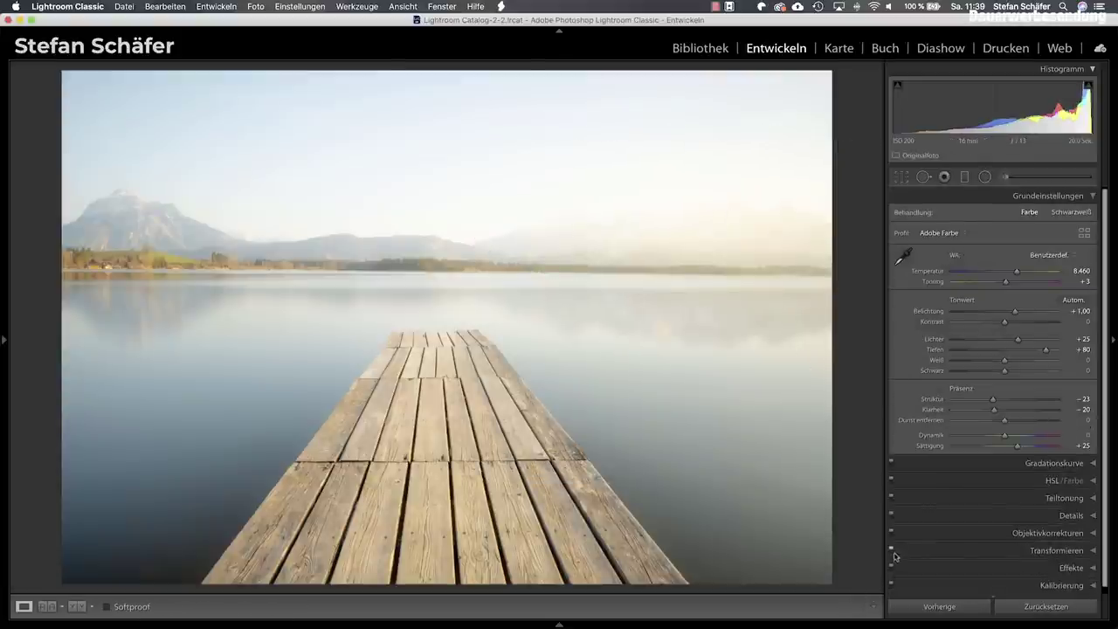
In the Detail panel, set sharpening radius to 0.9 and masking to 45, amount staying 82
left_click(1069, 516)
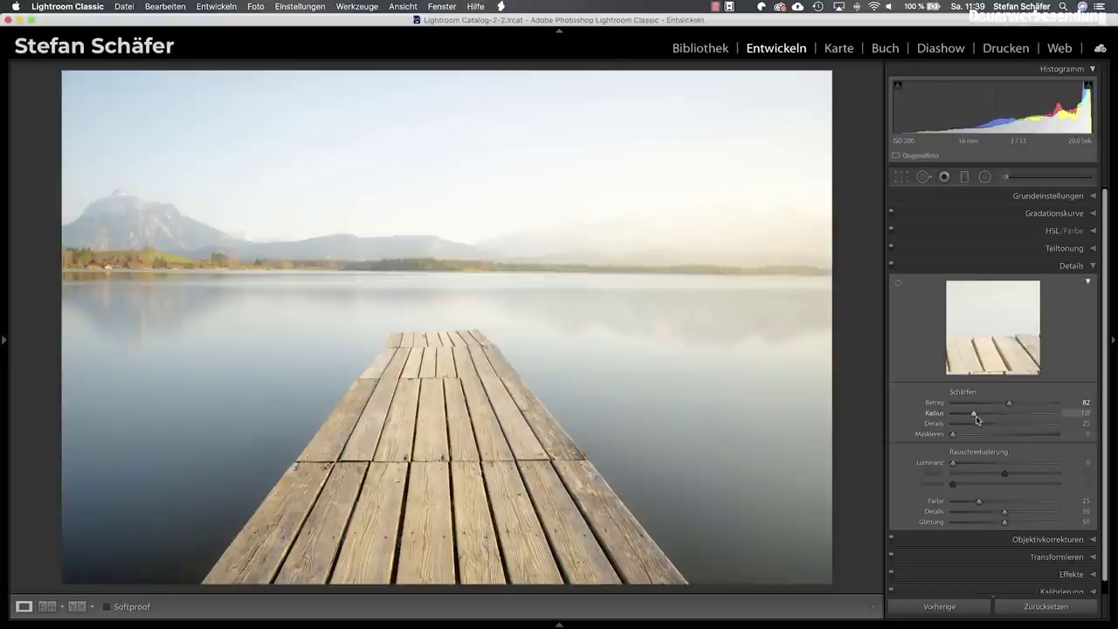
left_click_drag(976, 417, 972, 416)
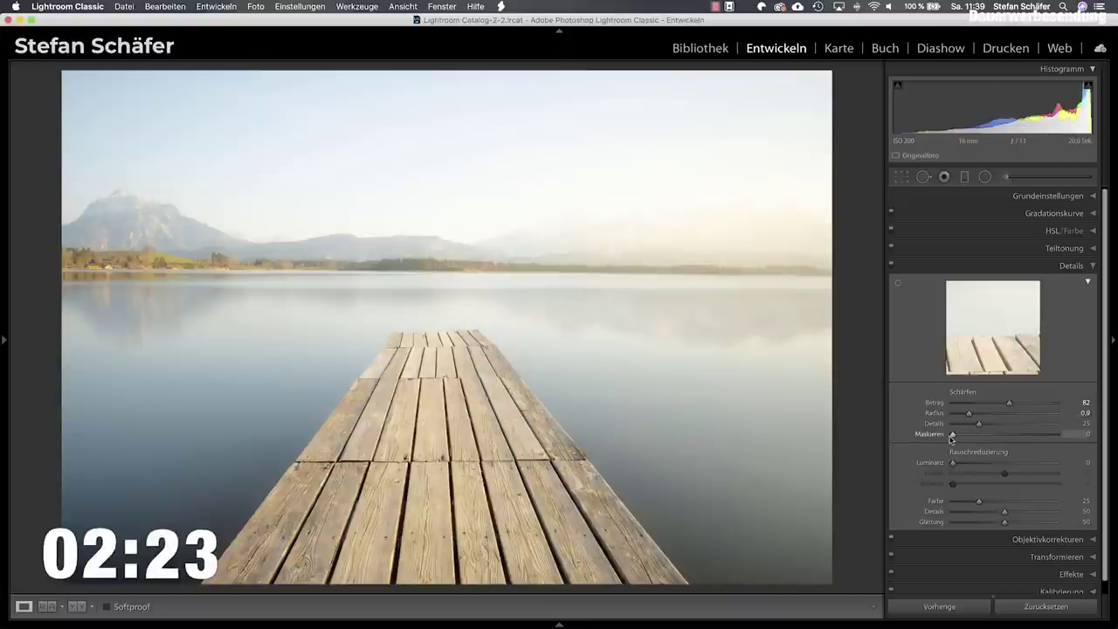
left_click_drag(952, 435, 1002, 434)
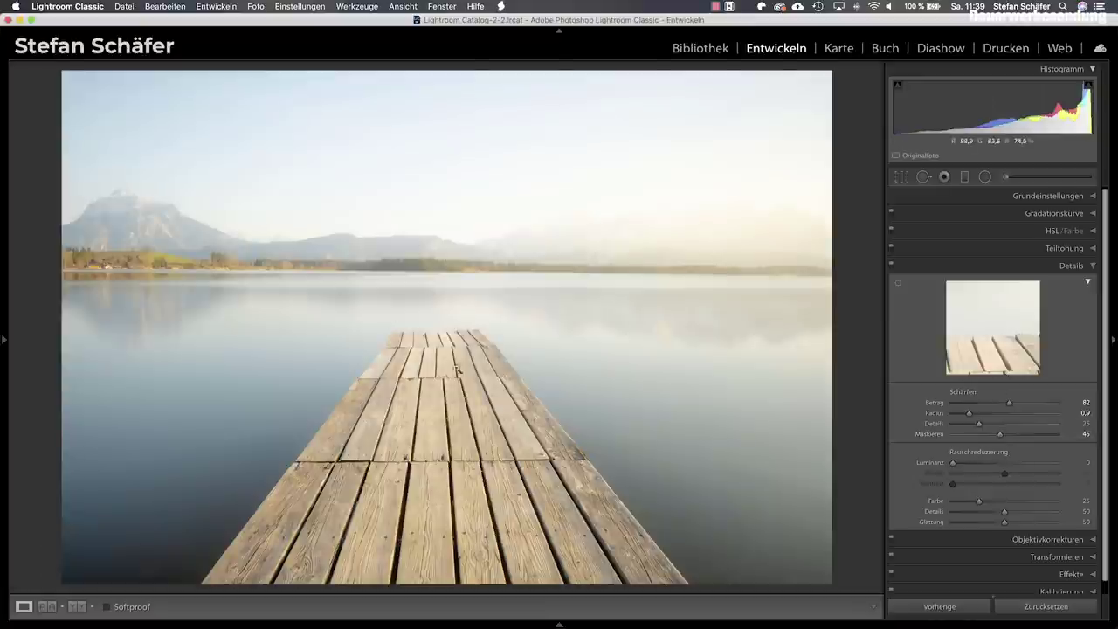
Paint an adjustment brush with contrast 20, clarity 20 and texture 15 over the wooden pier
left_click(1007, 178)
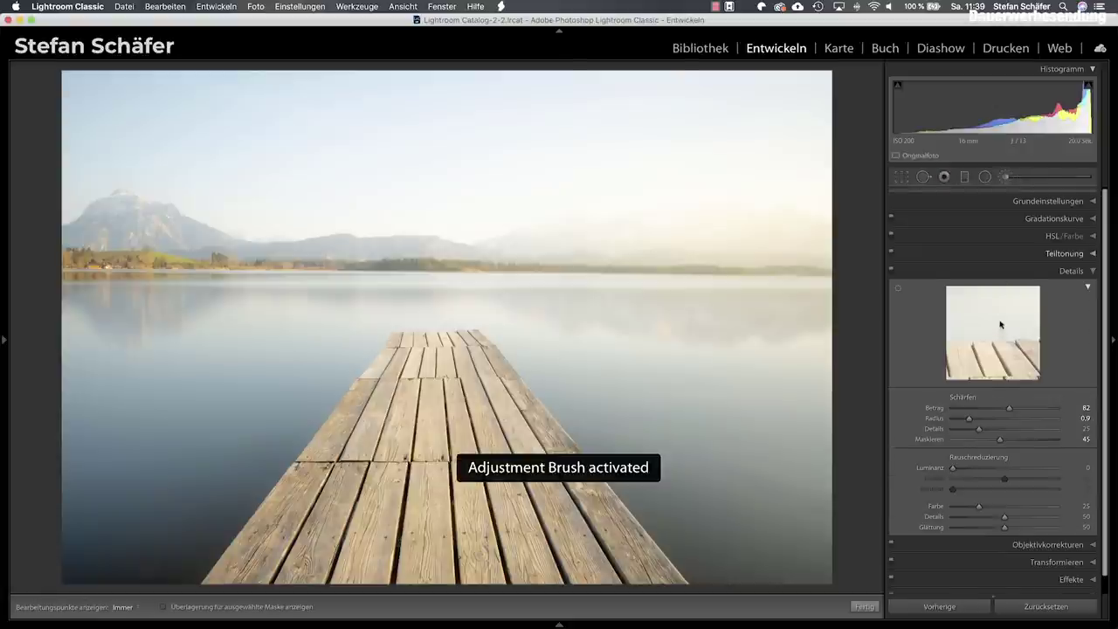
double_click(904, 215)
left_click(1019, 265)
left_click(1019, 337)
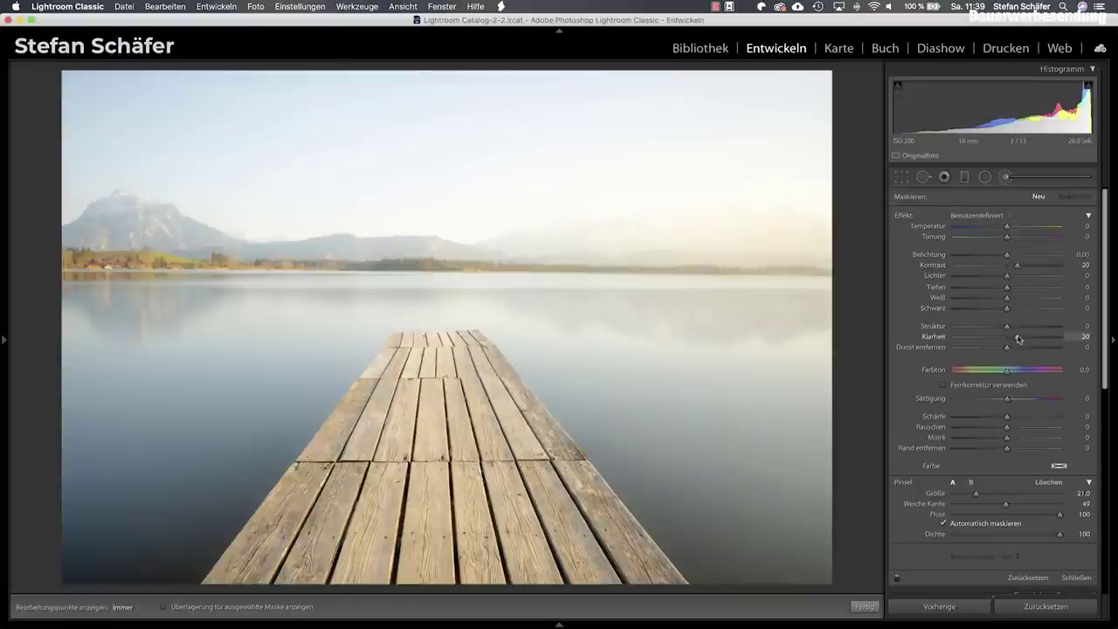
left_click(1014, 326)
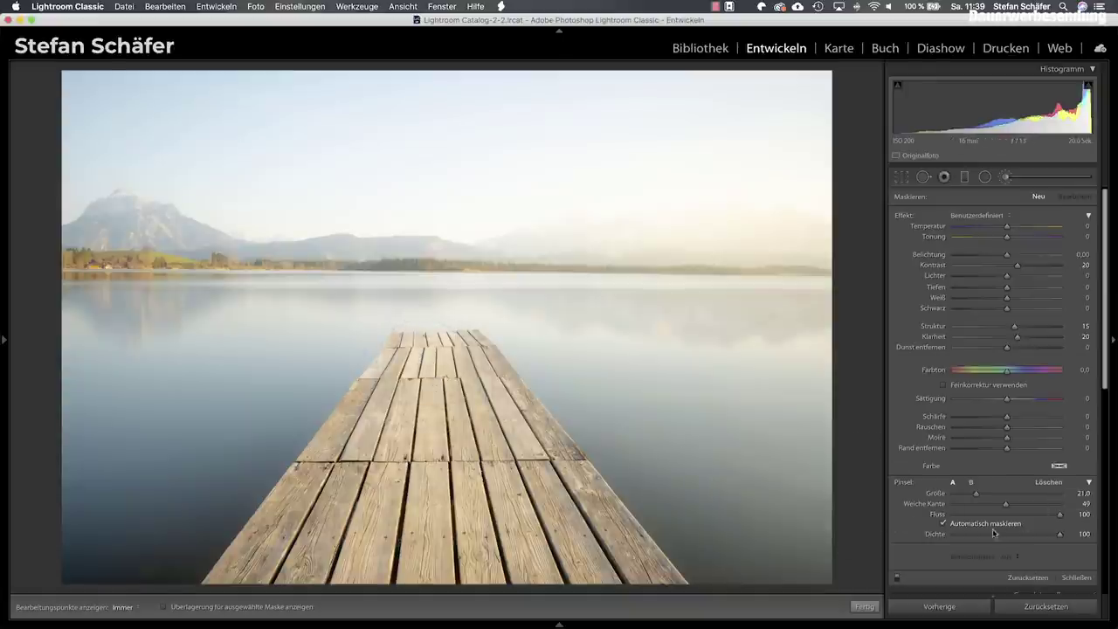
key("h")
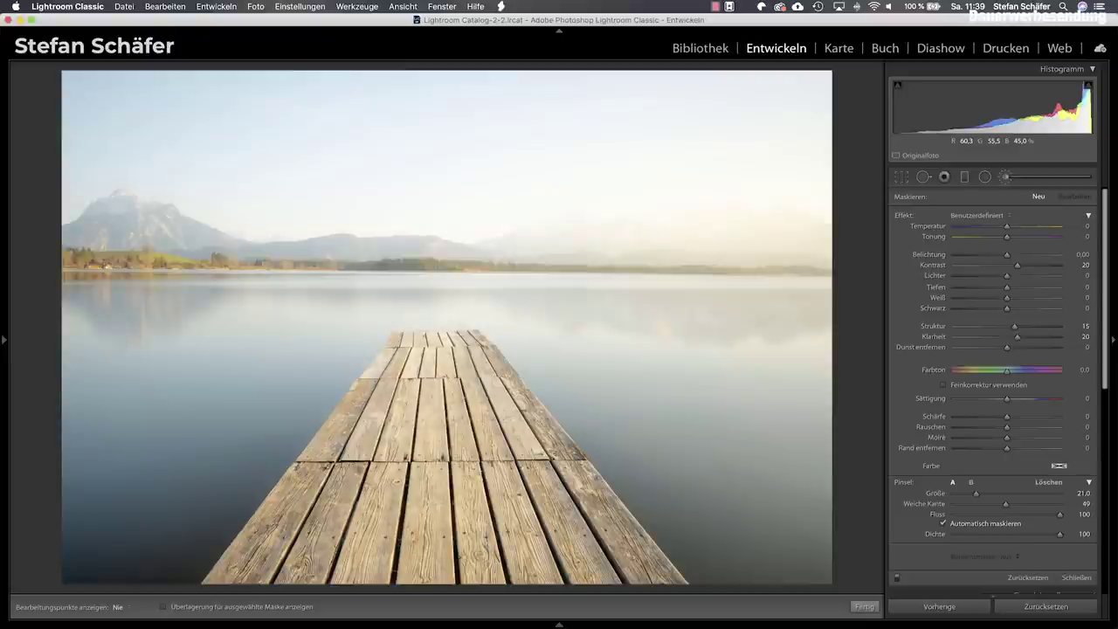
left_click(256, 567)
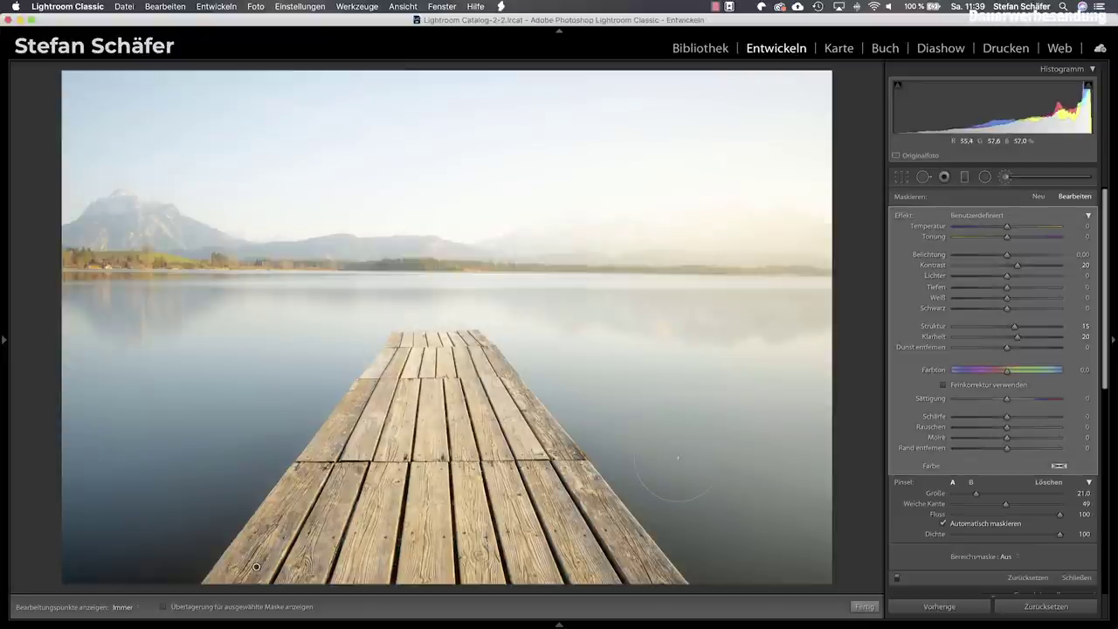
Split-tone highlights to hue 43, saturation 8 and shadows to hue 205, saturation 6, then compare
left_click(865, 607)
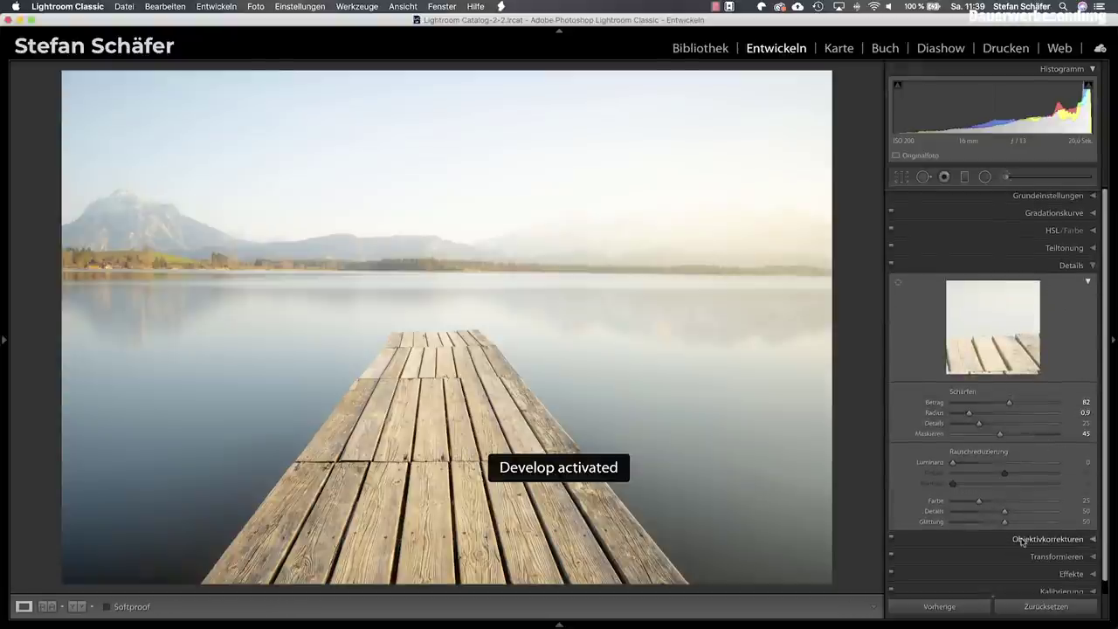
left_click(1028, 539)
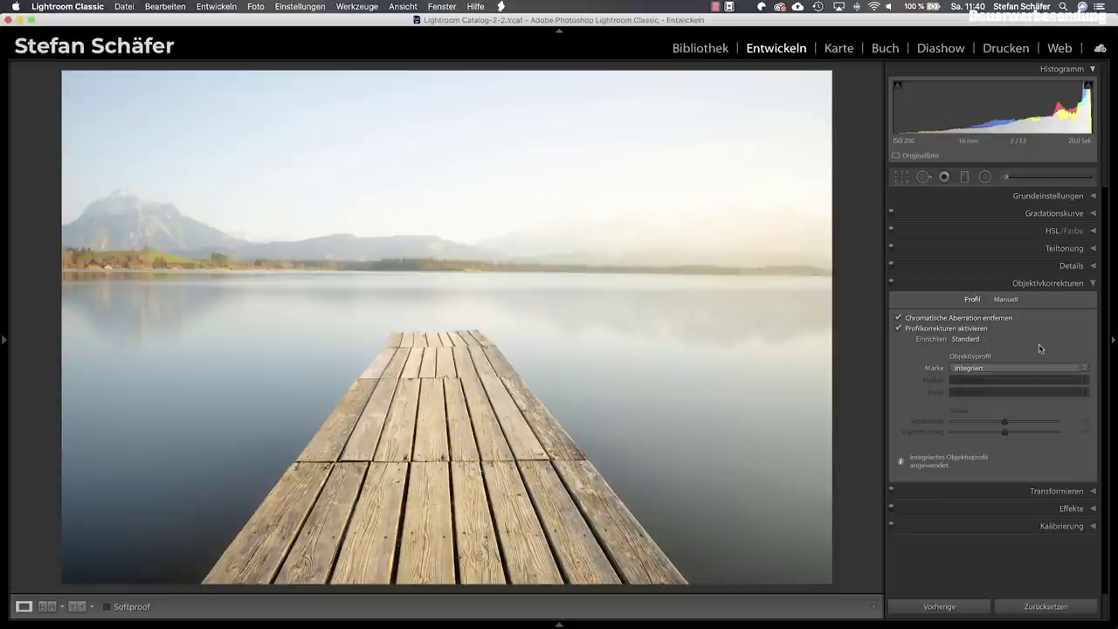
left_click(1059, 248)
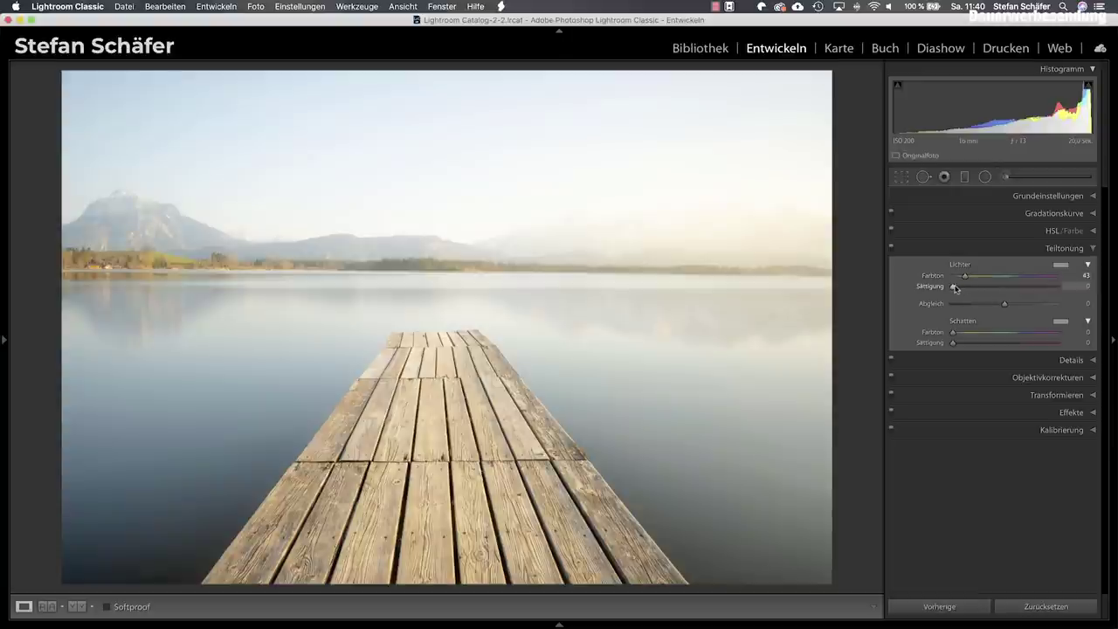
left_click_drag(956, 288, 963, 289)
left_click_drag(964, 289, 963, 289)
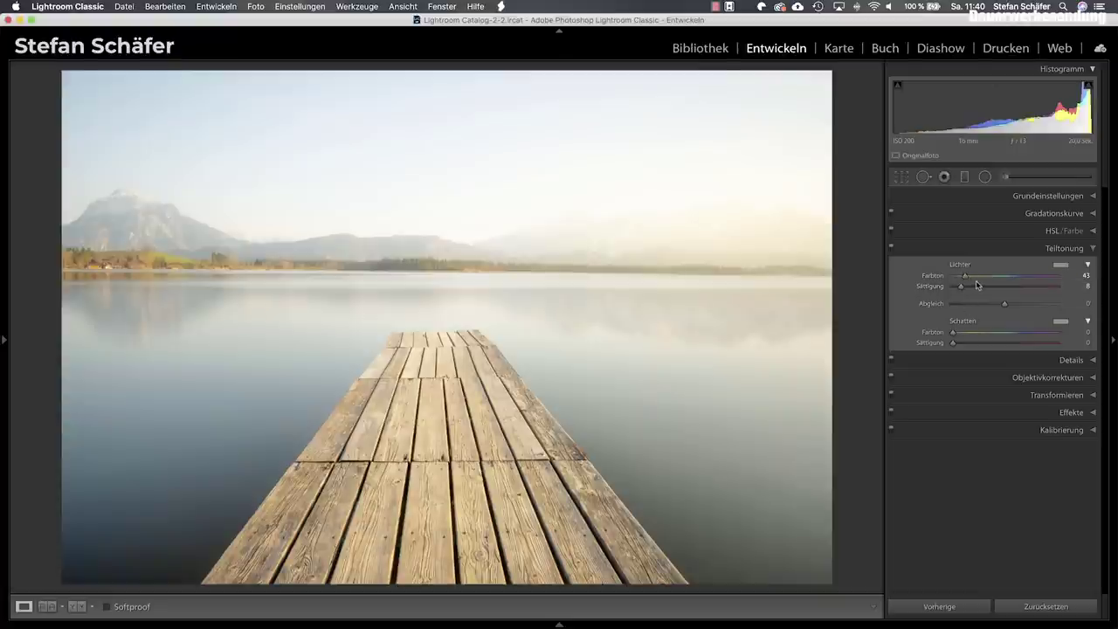
mouse_move(953, 332)
left_mouse_down()
mouse_move(1014, 337)
mouse_move(960, 345)
left_mouse_up()
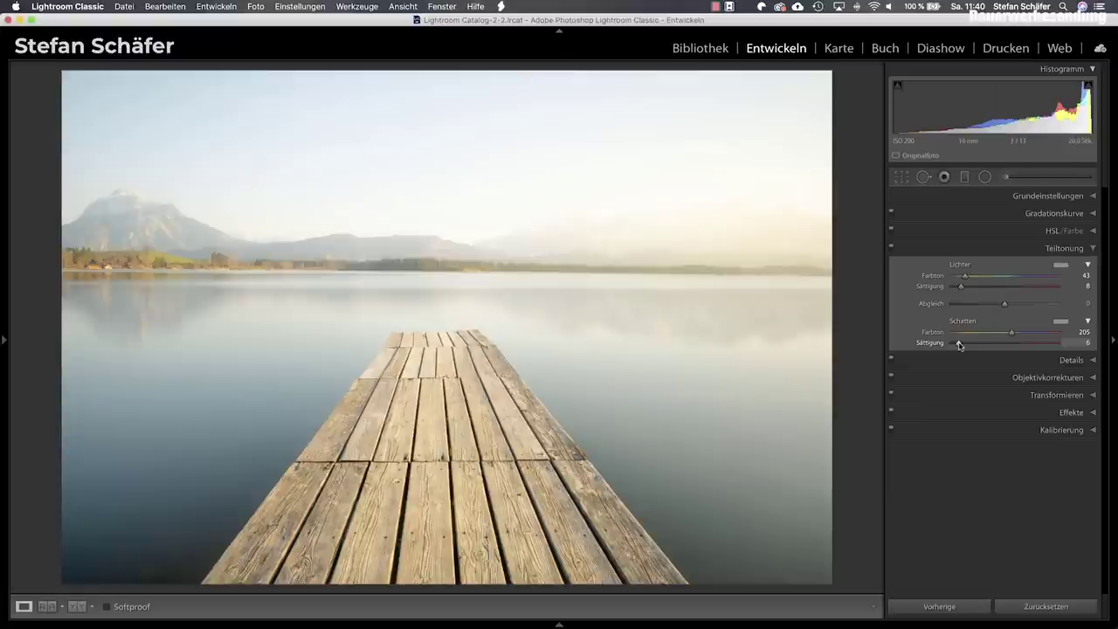
key("backslash")
key("backslash")
key("backslash")
key("backslash")
key("backslash")
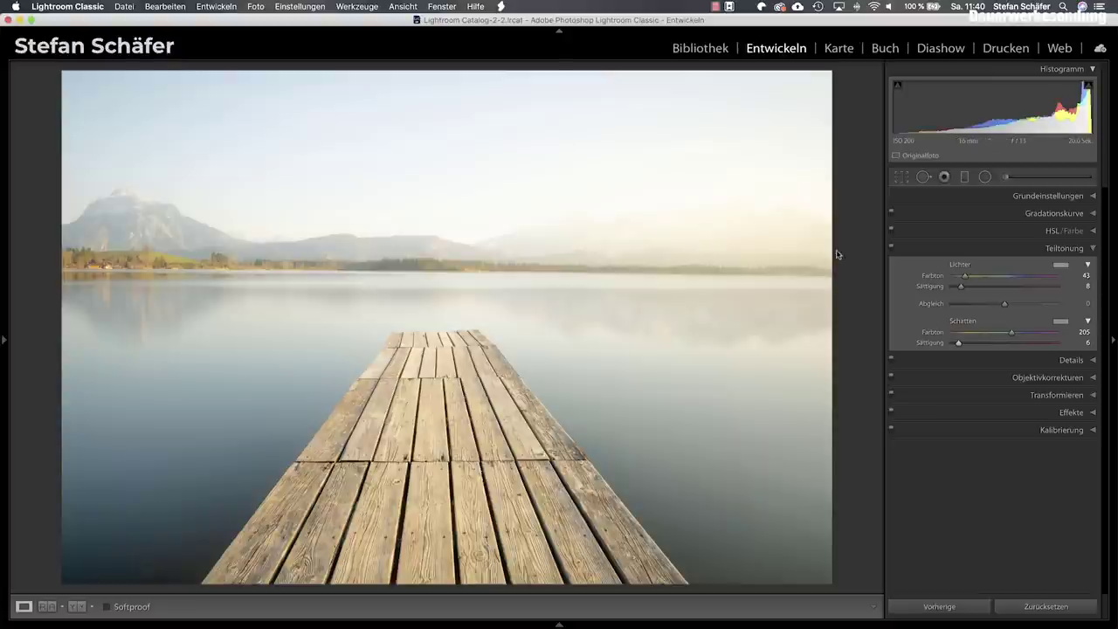
In the Basic panel, set blacks −35, contrast +10 and dehaze +6
left_click(1027, 197)
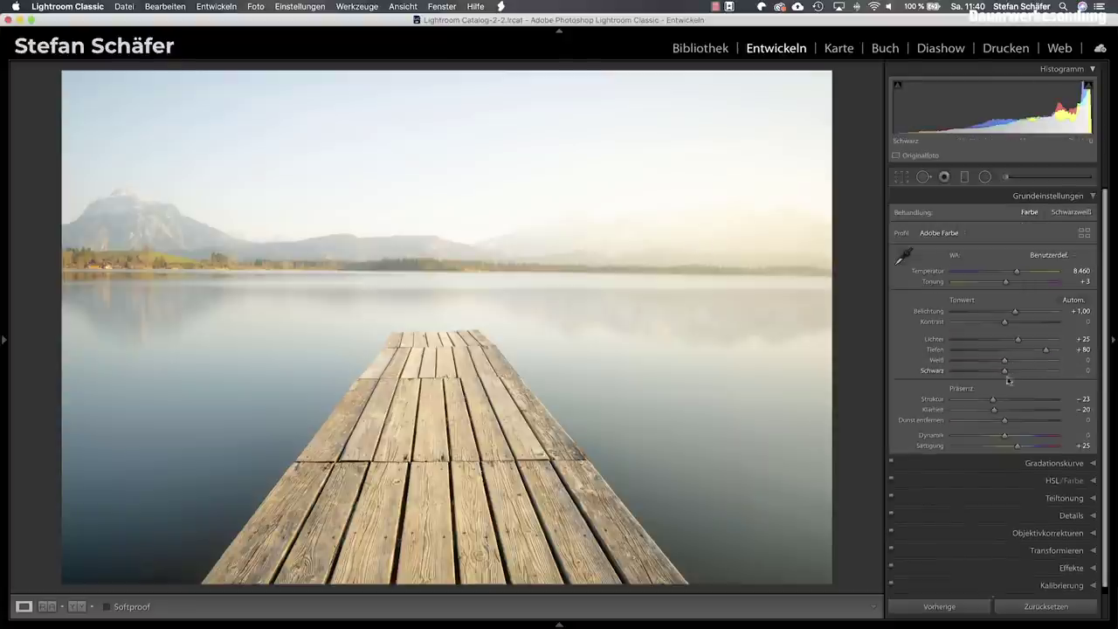
left_click_drag(1005, 373, 986, 373)
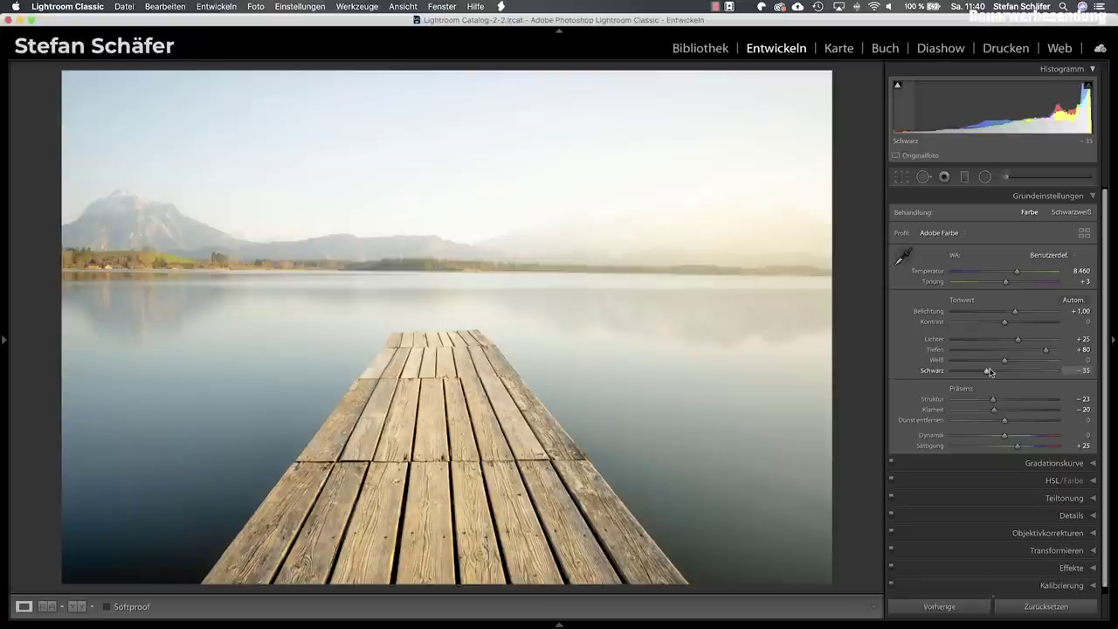
left_click_drag(1006, 324, 1012, 325)
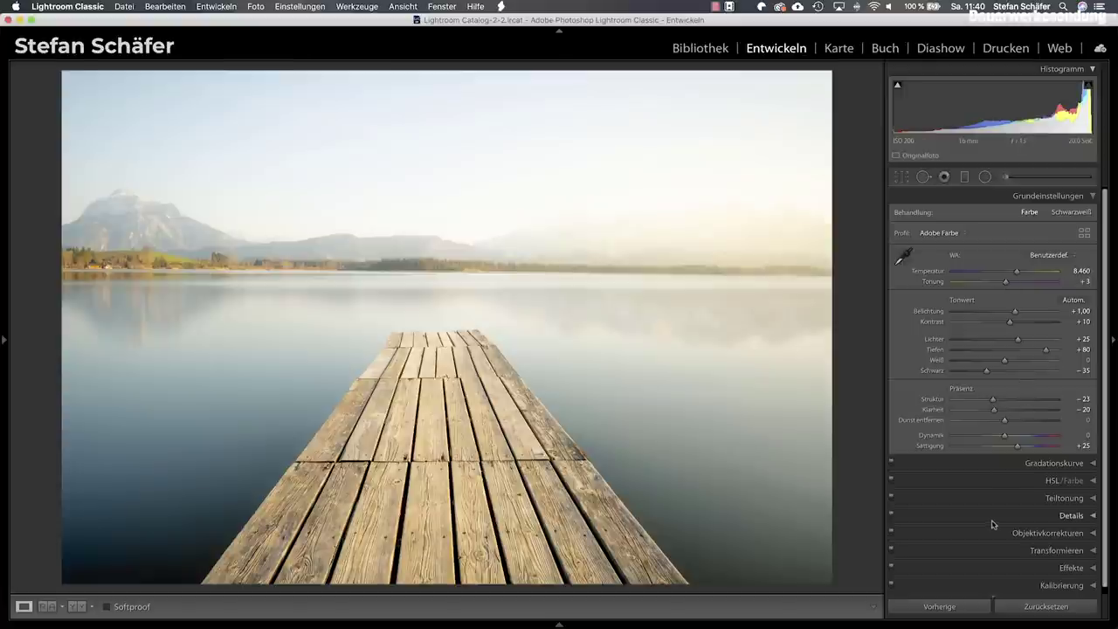
left_click_drag(1005, 422, 1008, 423)
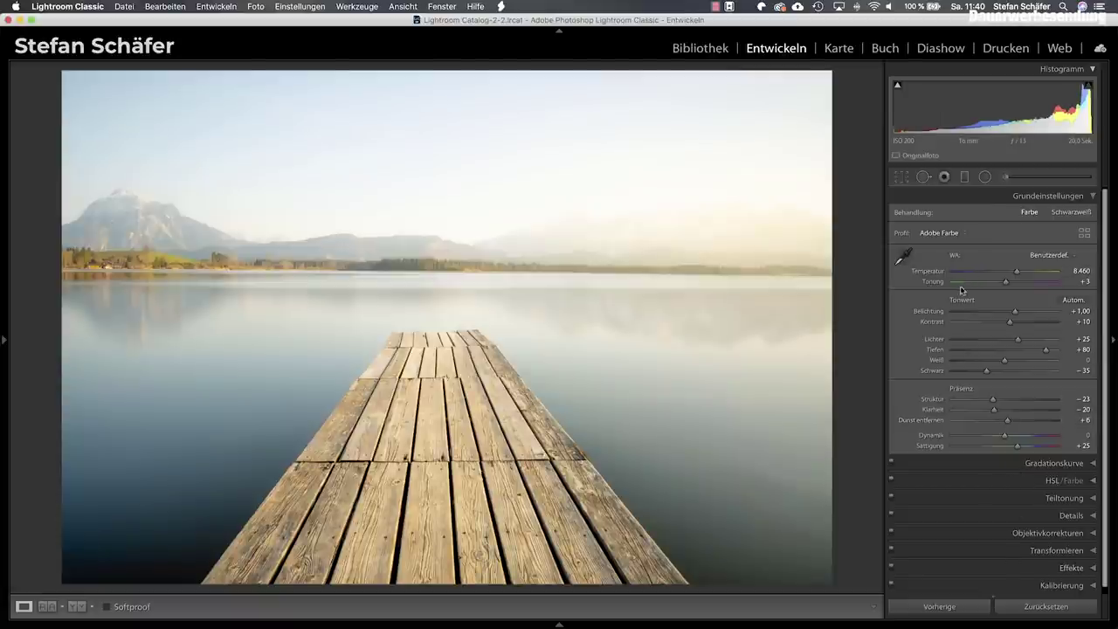
scroll(1049, 489, "down", 1)
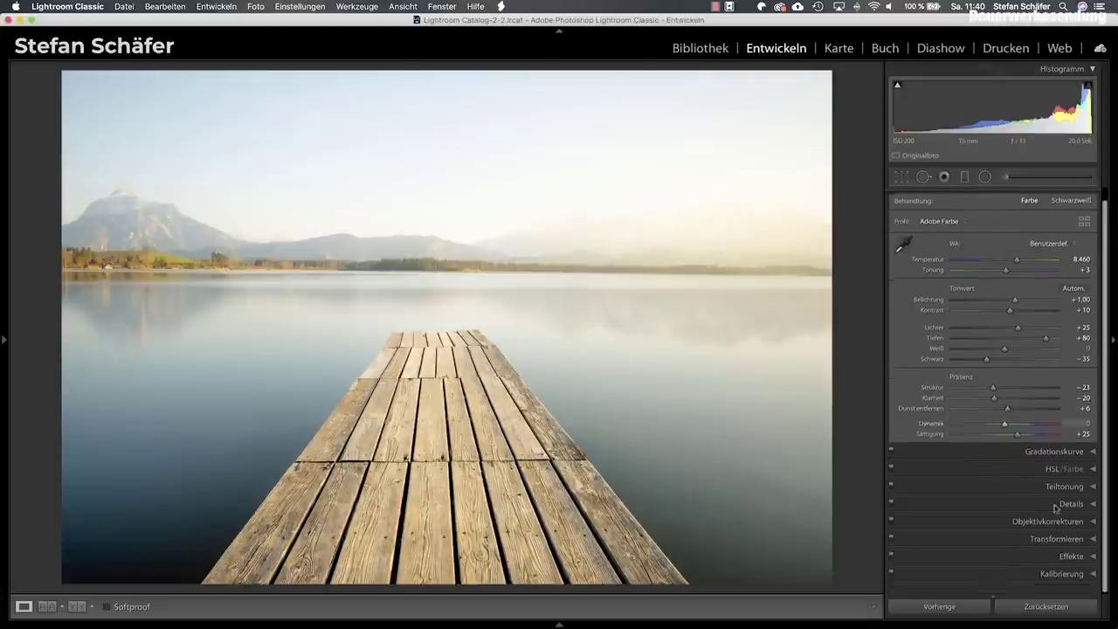
Add a −3 post-crop vignette in Effects, then zoom in on the left shoreline
left_click(1068, 563)
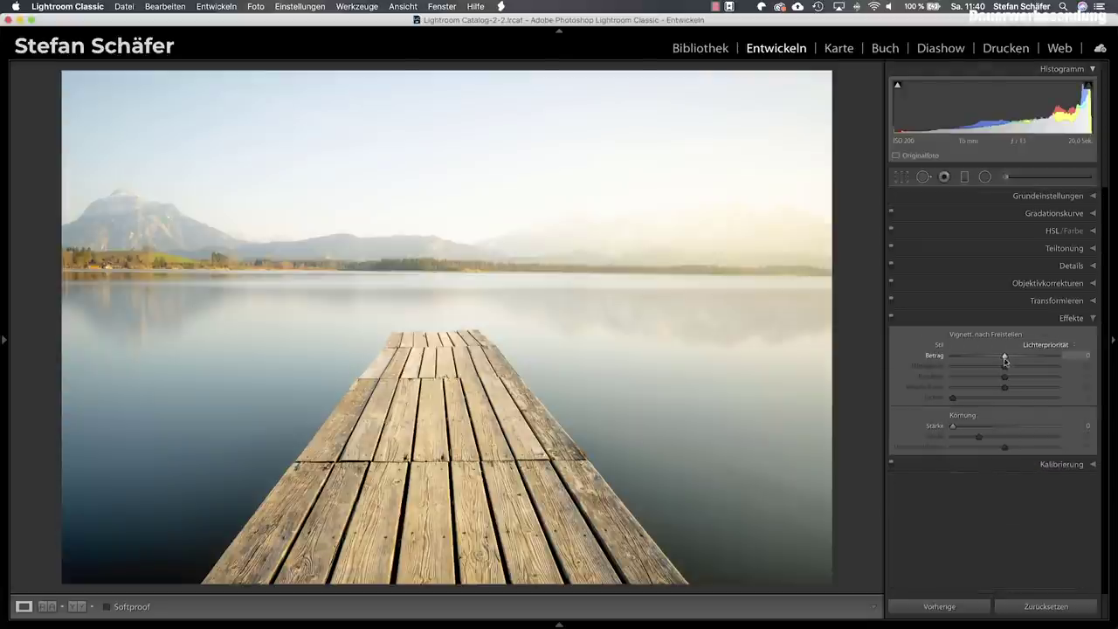
left_click_drag(1005, 356, 1004, 358)
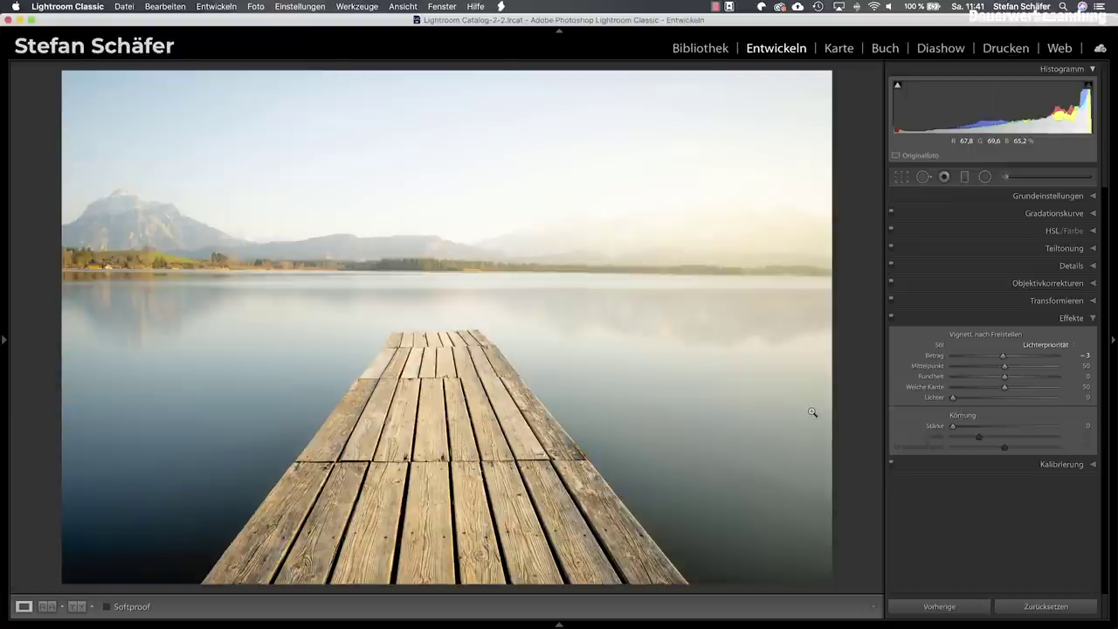
left_click(214, 269)
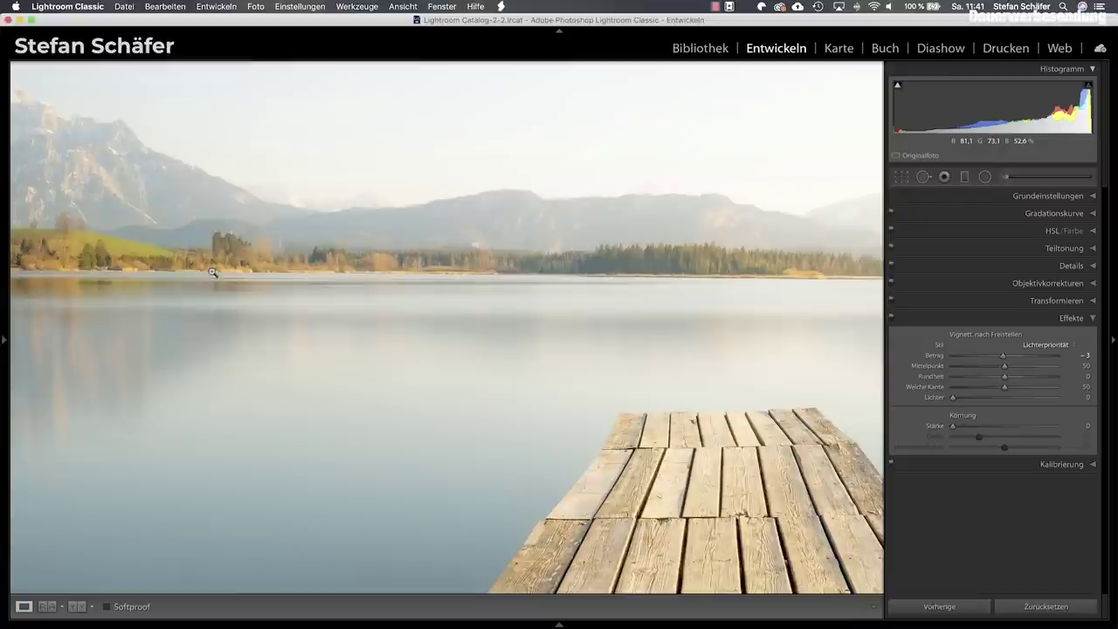
left_click(211, 271)
key("backslash")
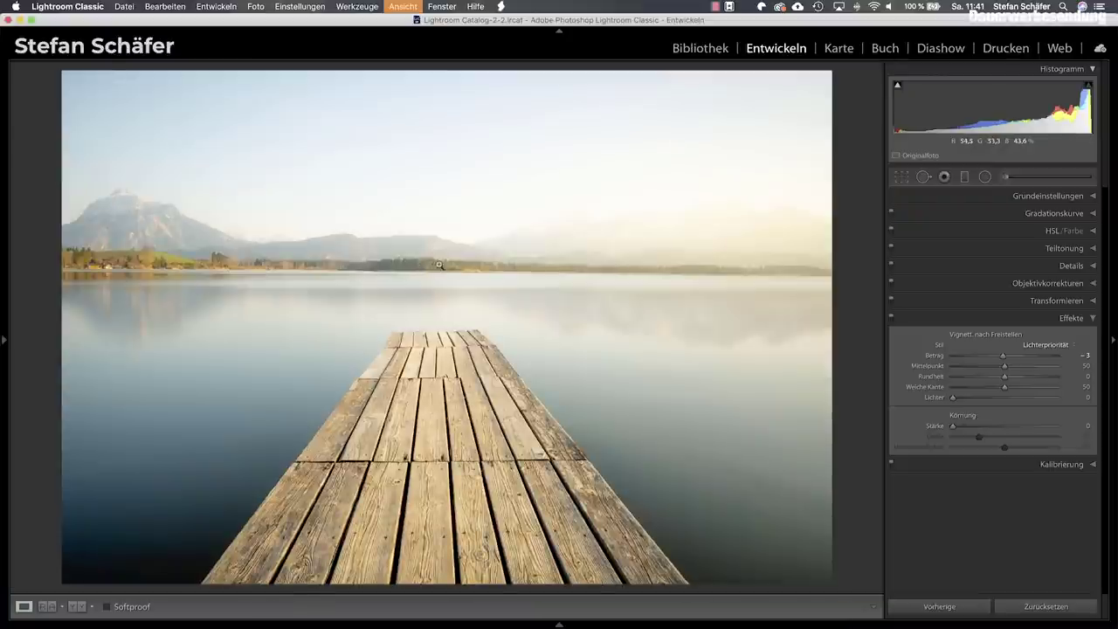
key("backslash")
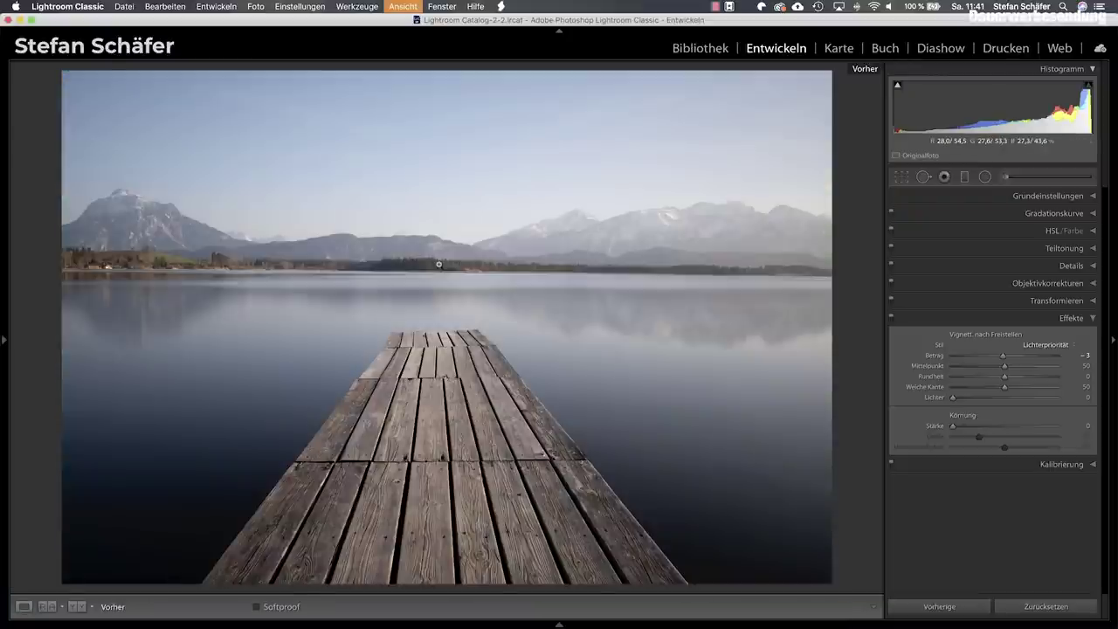
key("backslash")
key("backslash")
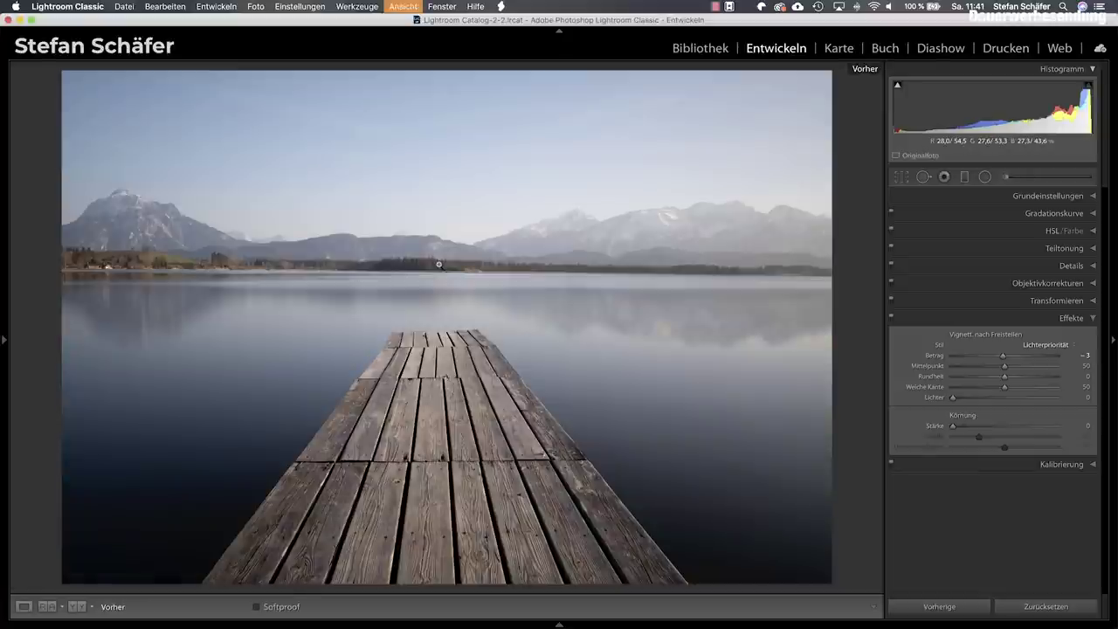
key("backslash")
key("backslash")
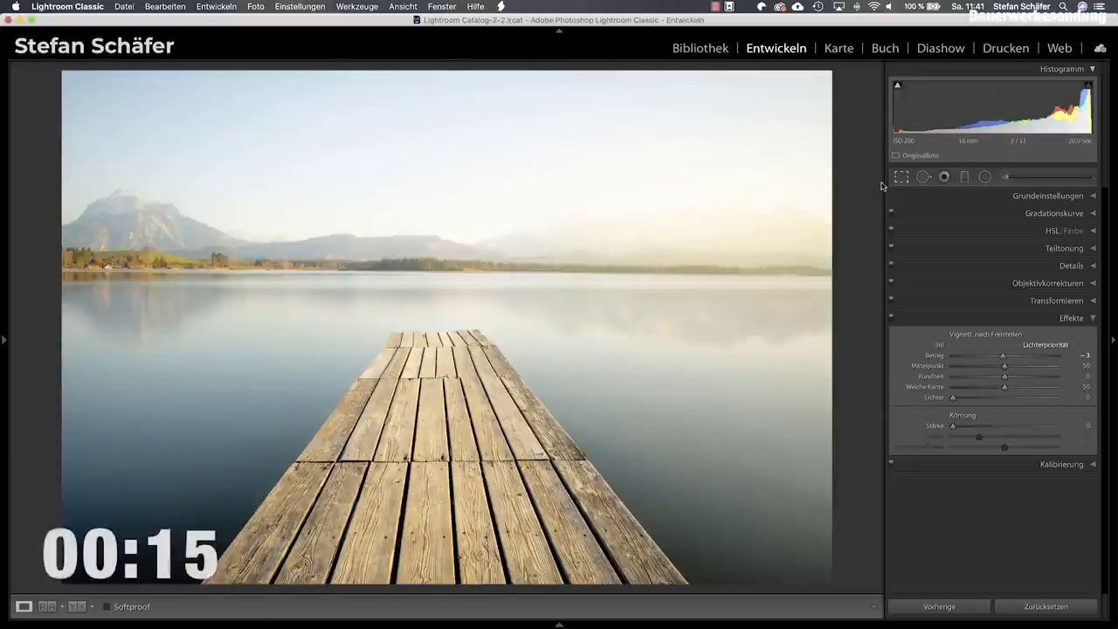
key("r")
Straighten the horizon to a −0.45 angle and apply the crop
left_click_drag(839, 68, 840, 67)
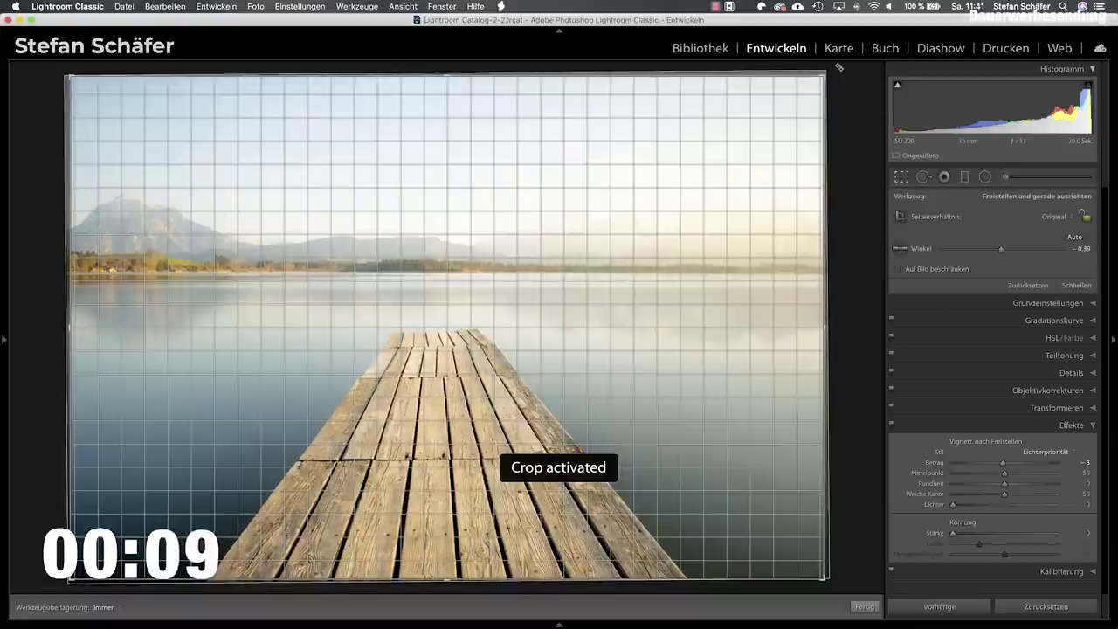
left_click_drag(839, 67, 839, 66)
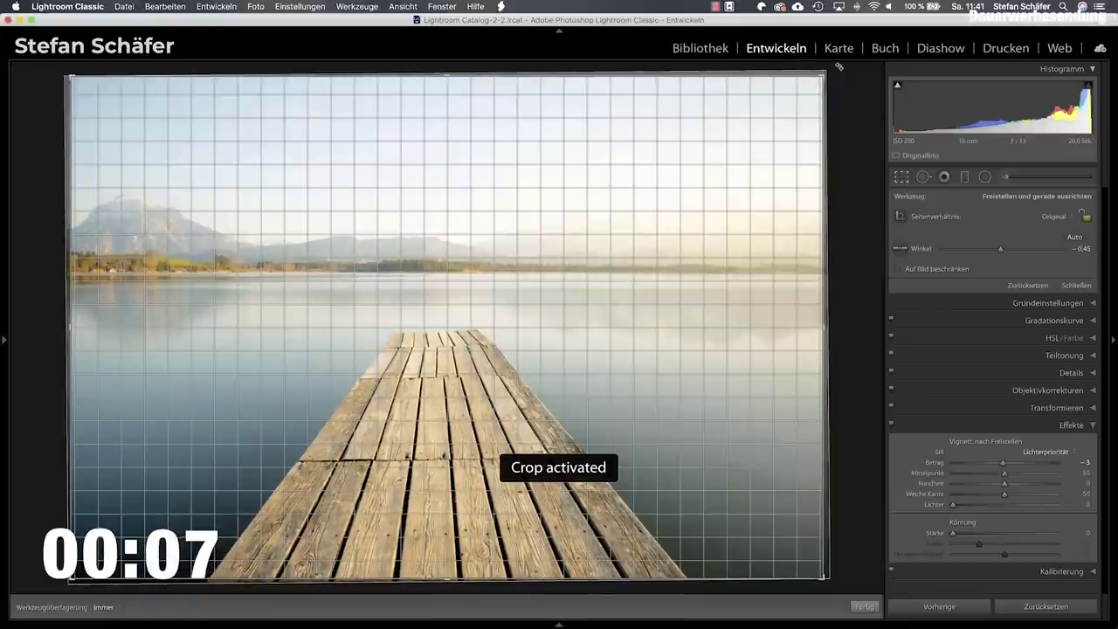
left_click_drag(839, 67, 839, 68)
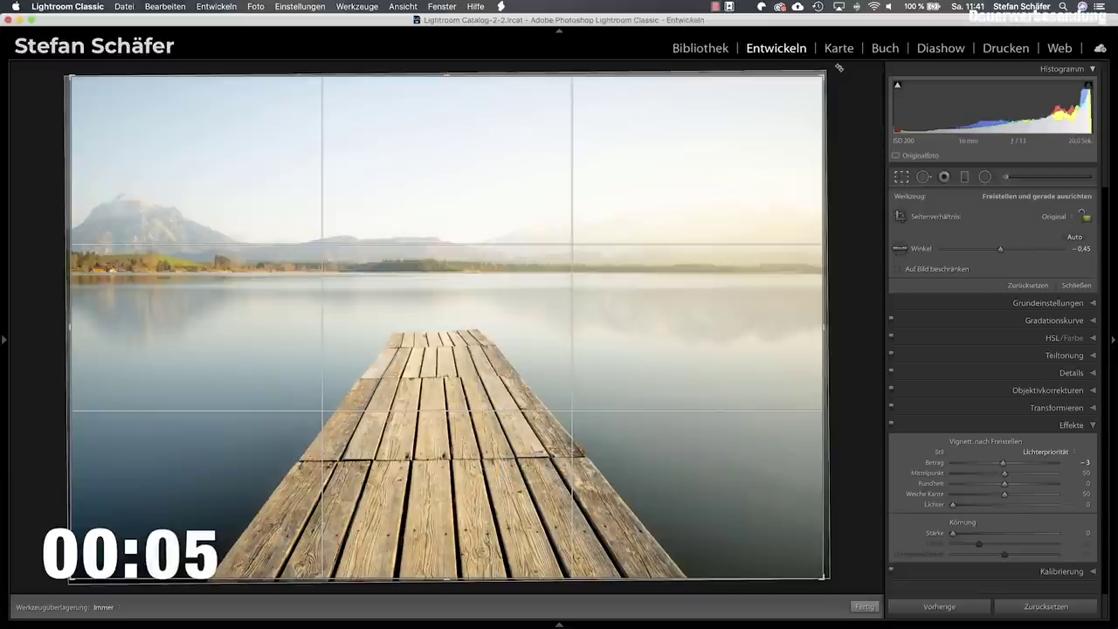
key("Return")
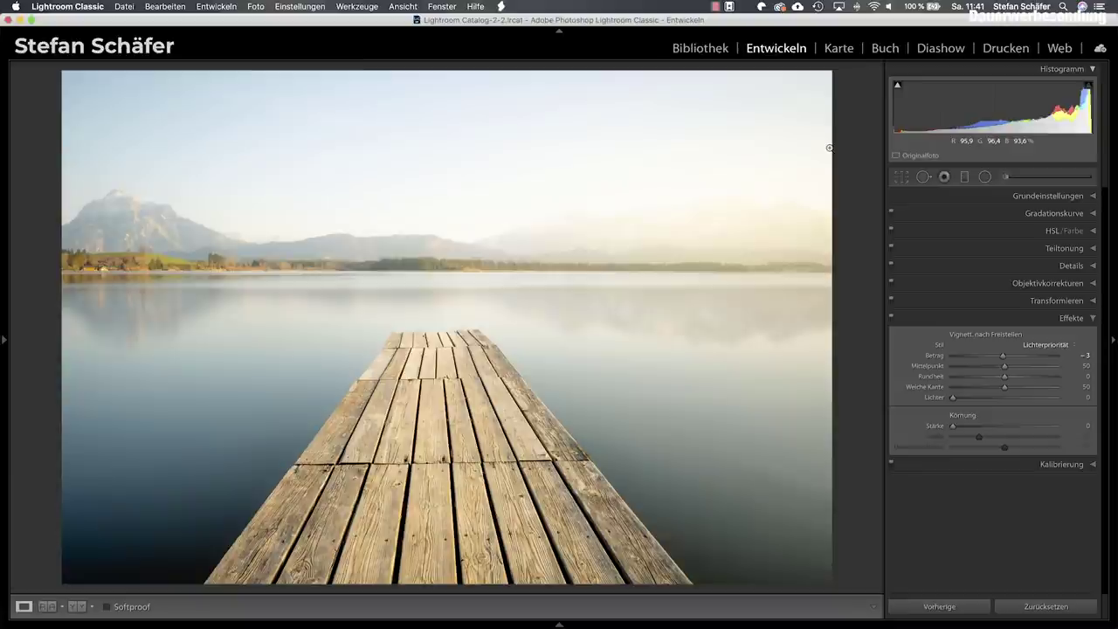
Toggle the Before view twice, then advance to the foggy skyline photo
key("backslash")
key("backslash")
key("backslash")
key("backslash")
key("backslash")
key("backslash")
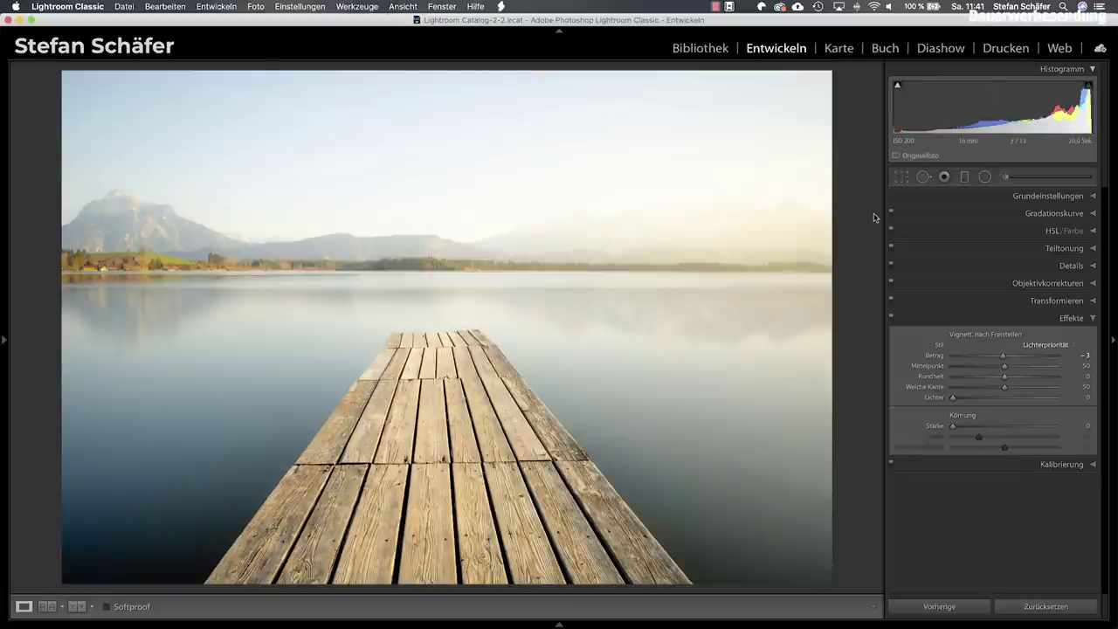
key("backslash")
key("backslash")
key("backslash")
key("backslash")
key("backslash")
key("backslash")
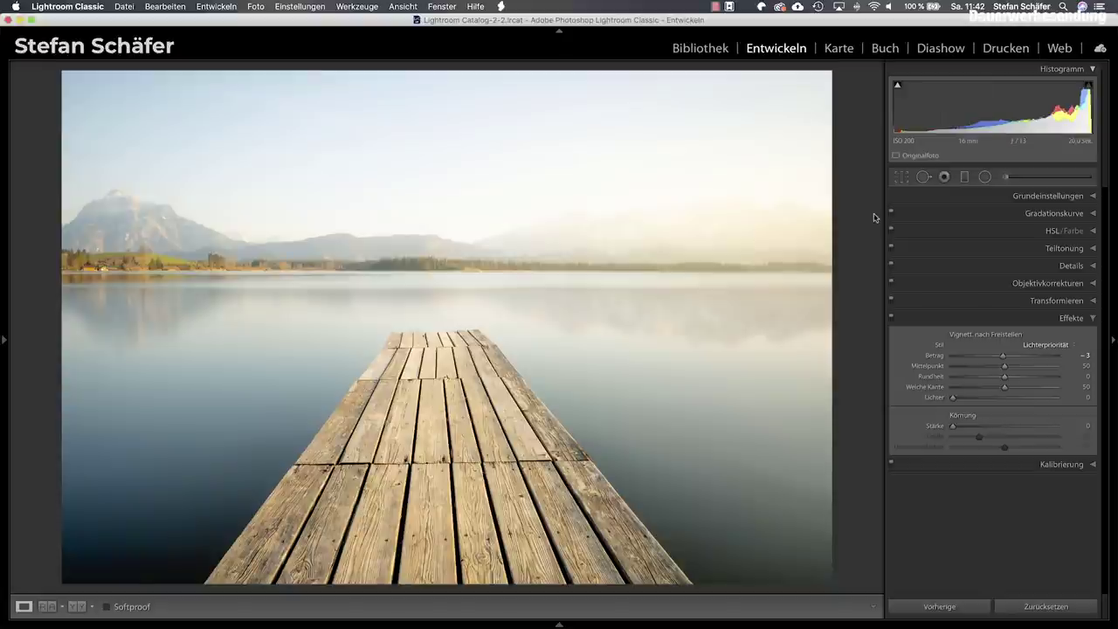
key("Right")
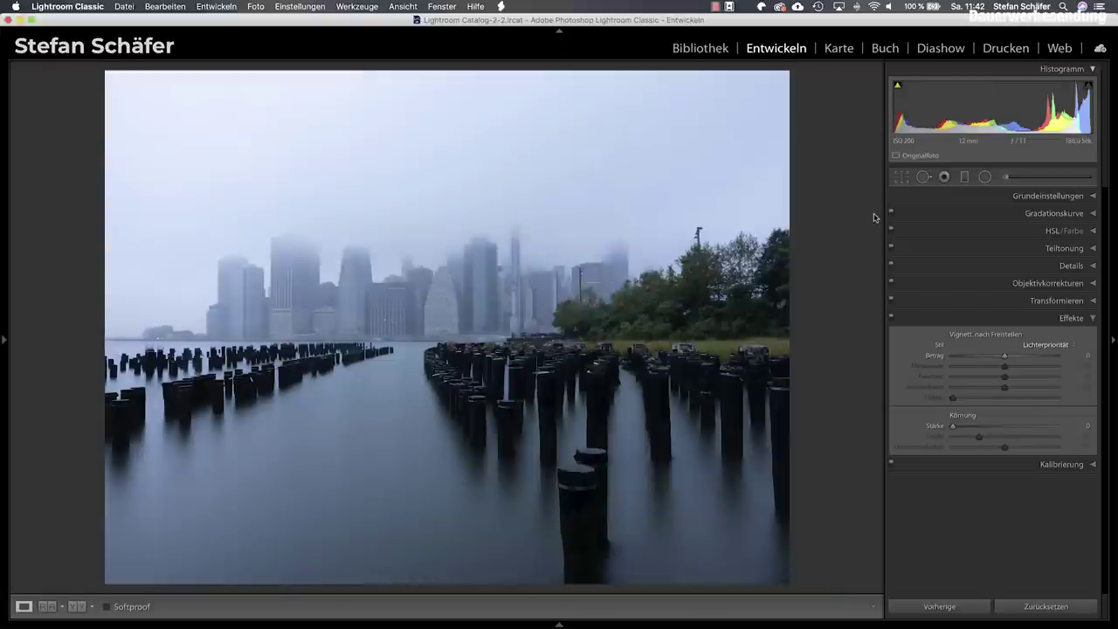
Set blacks +40, contrast +60, shadows +21 and highlights about −24
left_click(1062, 196)
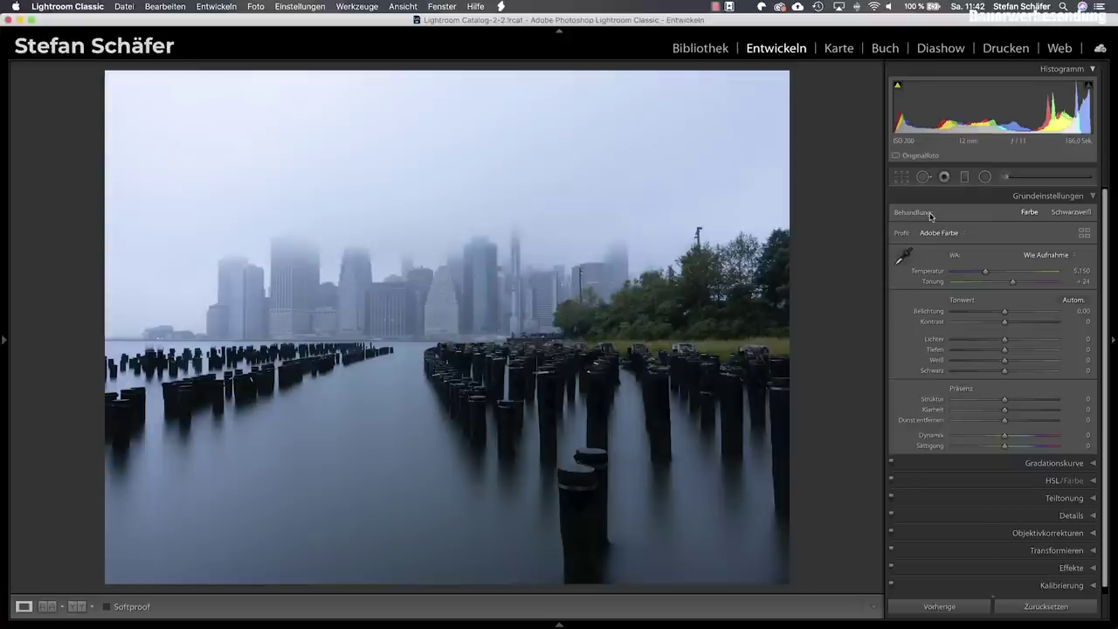
left_click_drag(1004, 371, 1026, 374)
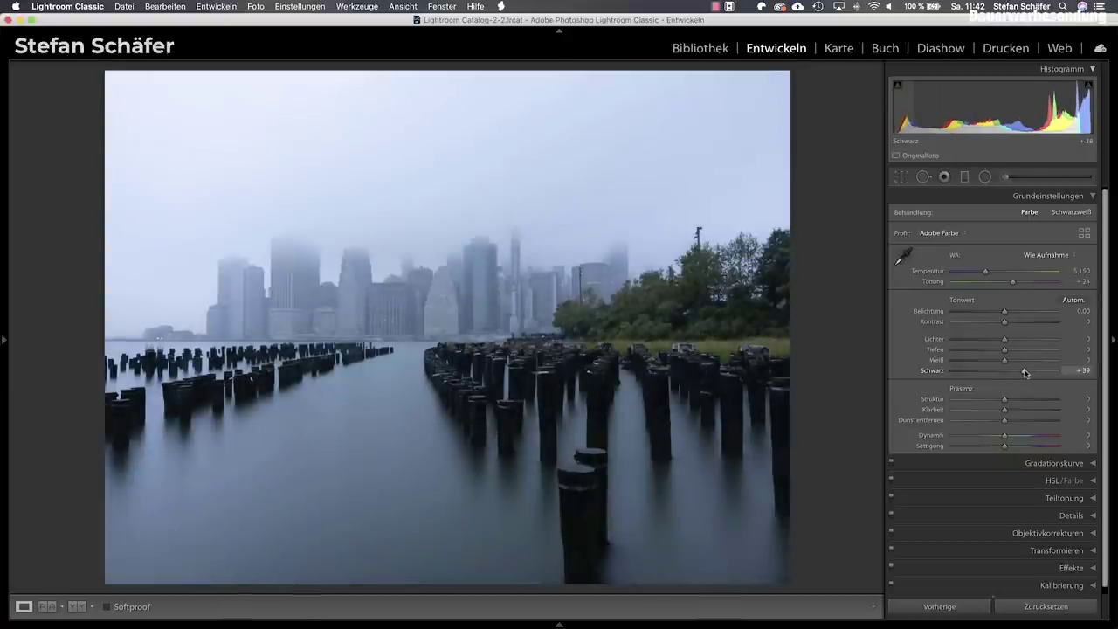
left_click_drag(1006, 324, 1037, 326)
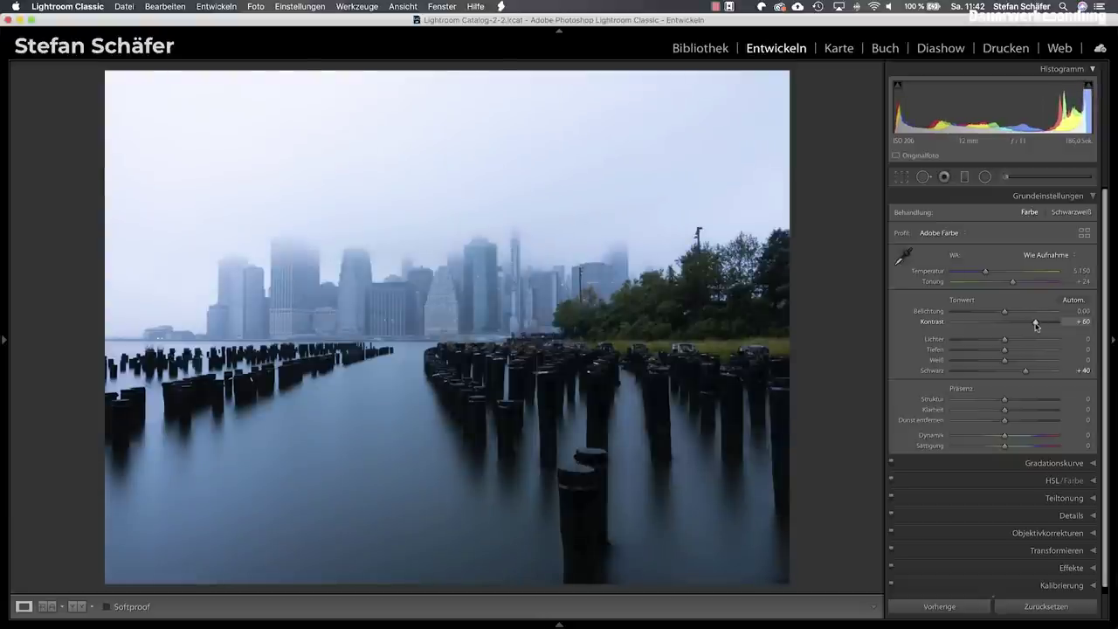
left_click_drag(1005, 350, 1017, 353)
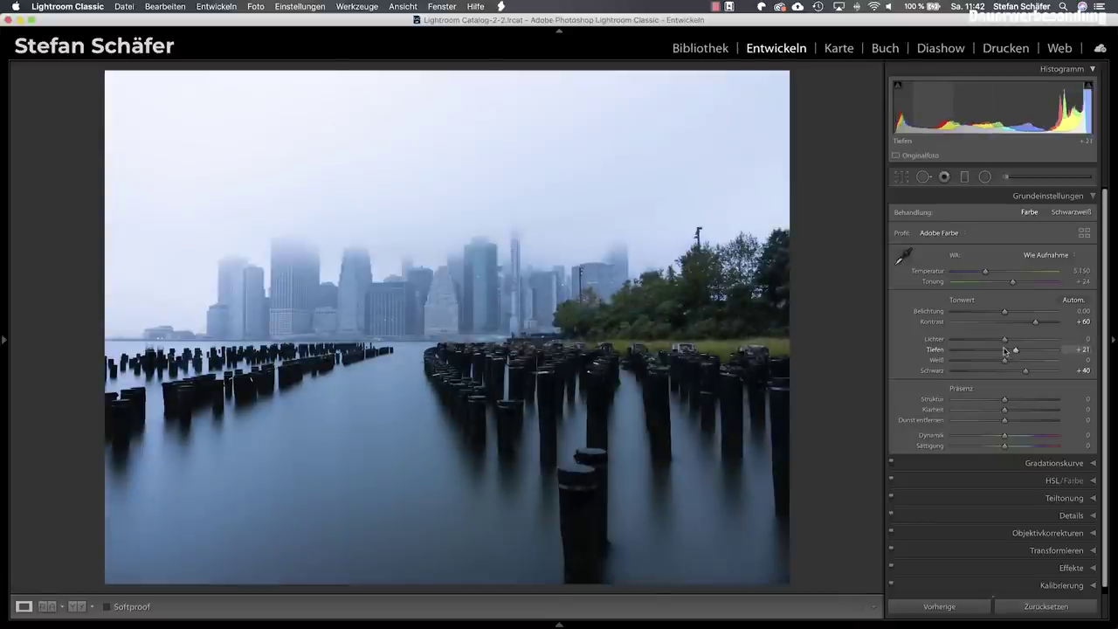
left_click_drag(1005, 339, 992, 343)
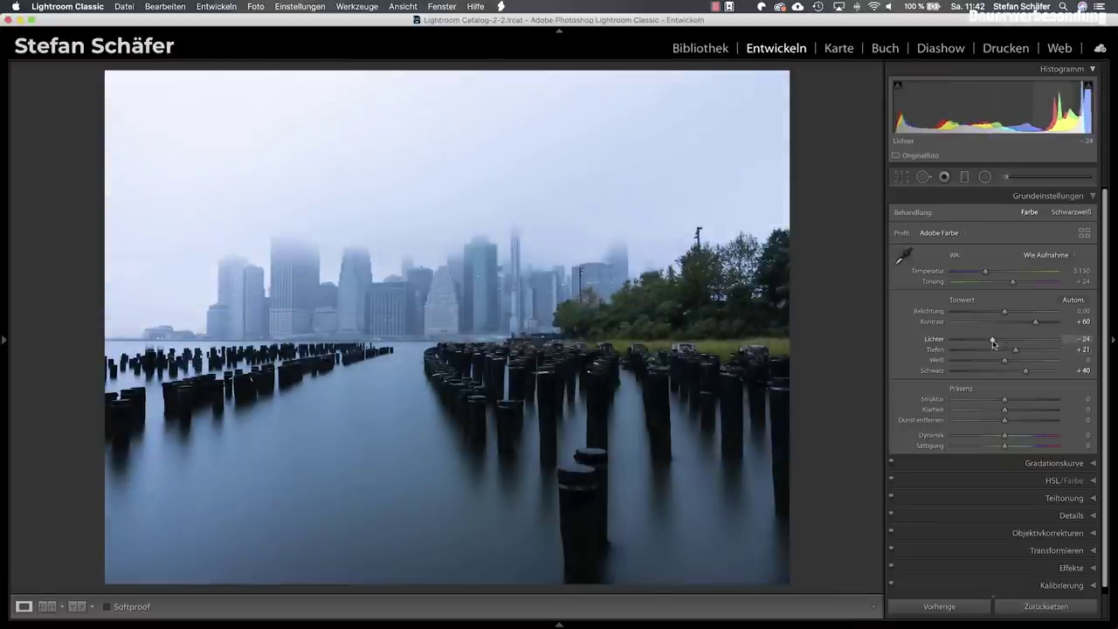
Apply Auto white balance (7,500), lower tint to +18 and set clarity +15
left_click(1046, 255)
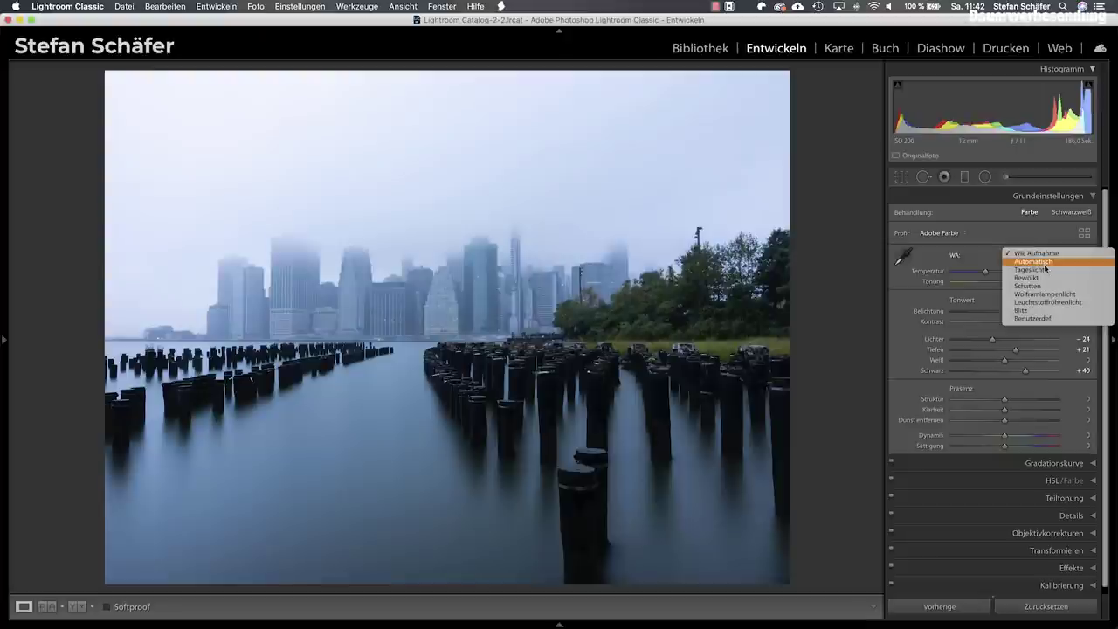
left_click(1047, 264)
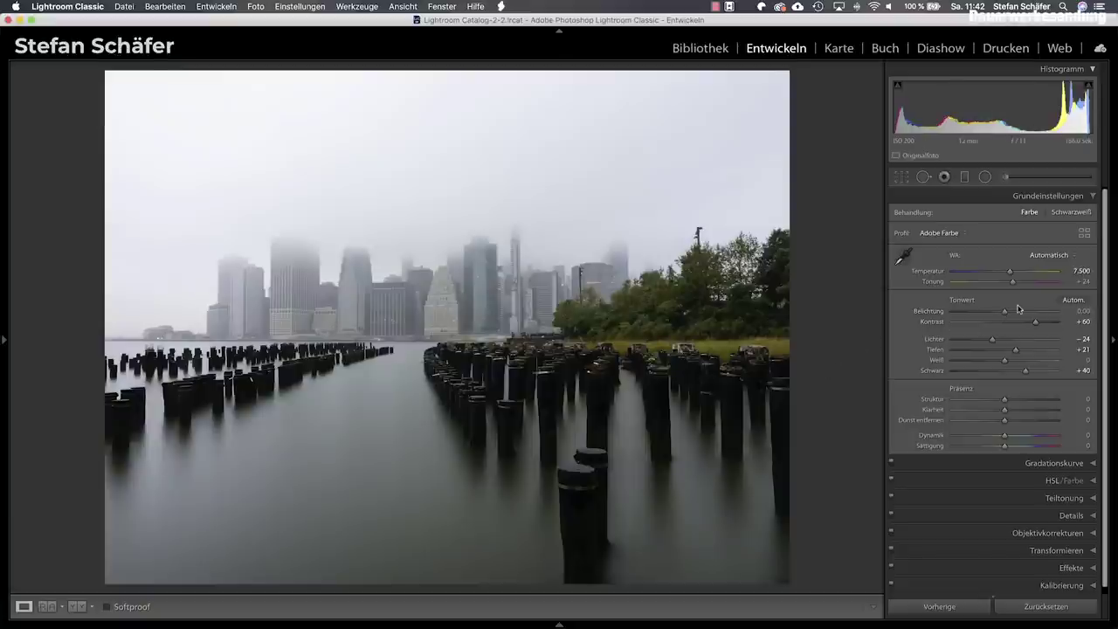
left_click_drag(1014, 284, 1011, 284)
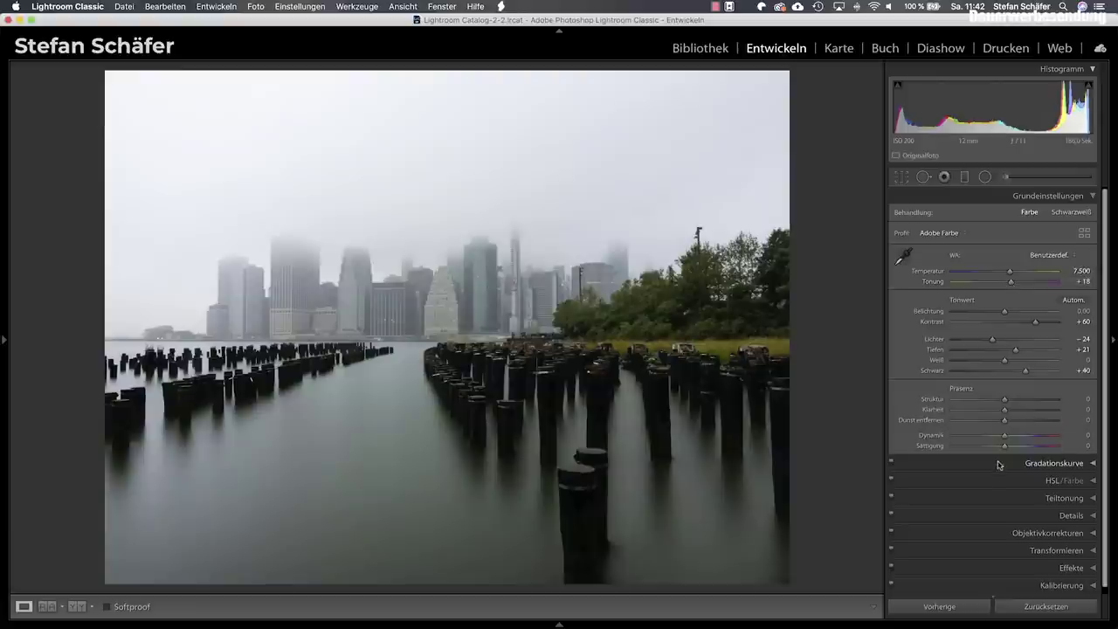
left_click(1017, 410)
left_click_drag(1016, 413, 1014, 412)
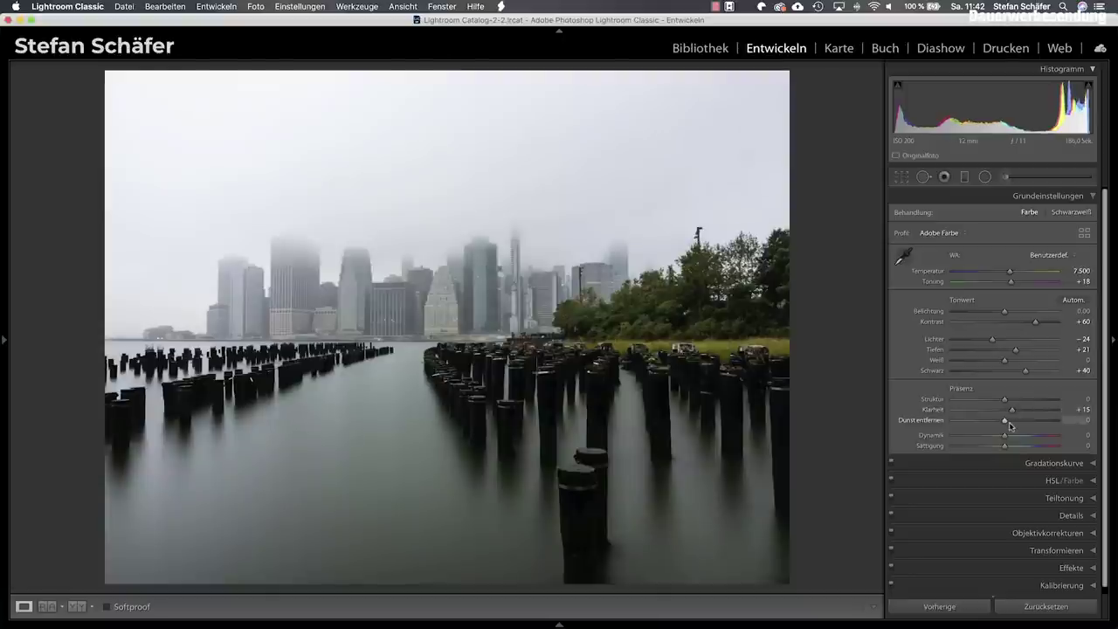
Lift the tone curve's black point (23→31) and raise curve points near 147 and 218
left_click(1003, 468)
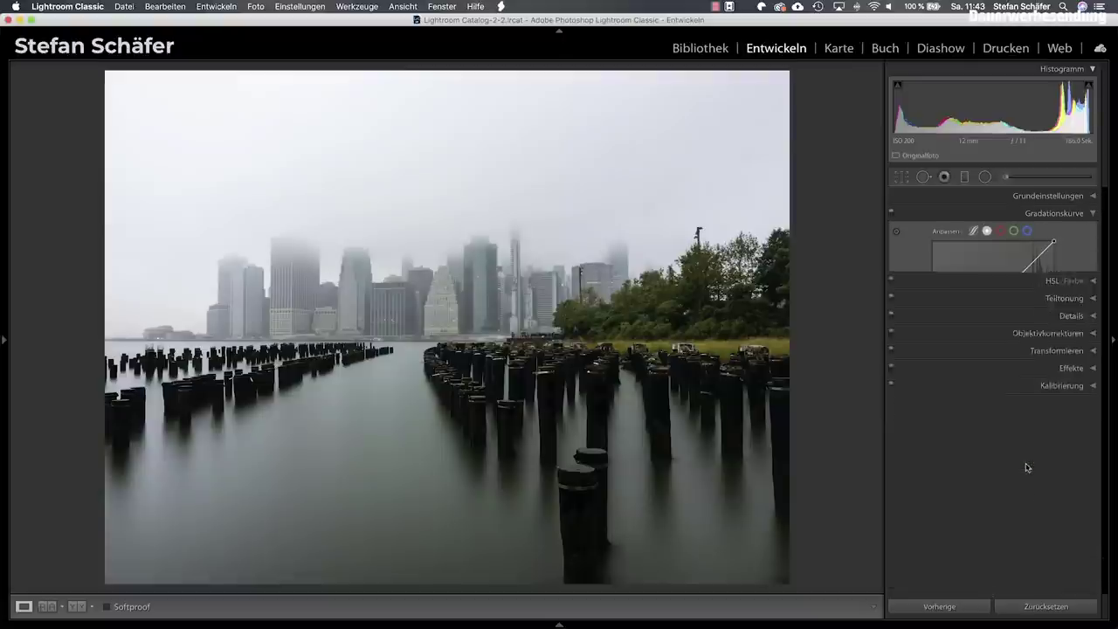
left_click_drag(933, 362, 944, 349)
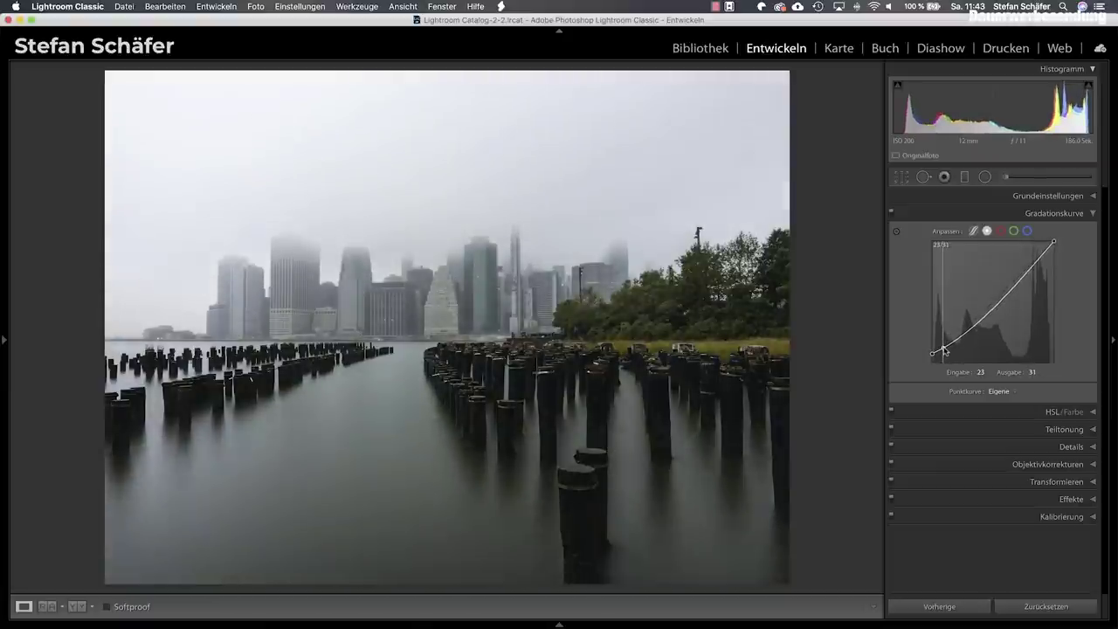
left_click_drag(998, 301, 1005, 286)
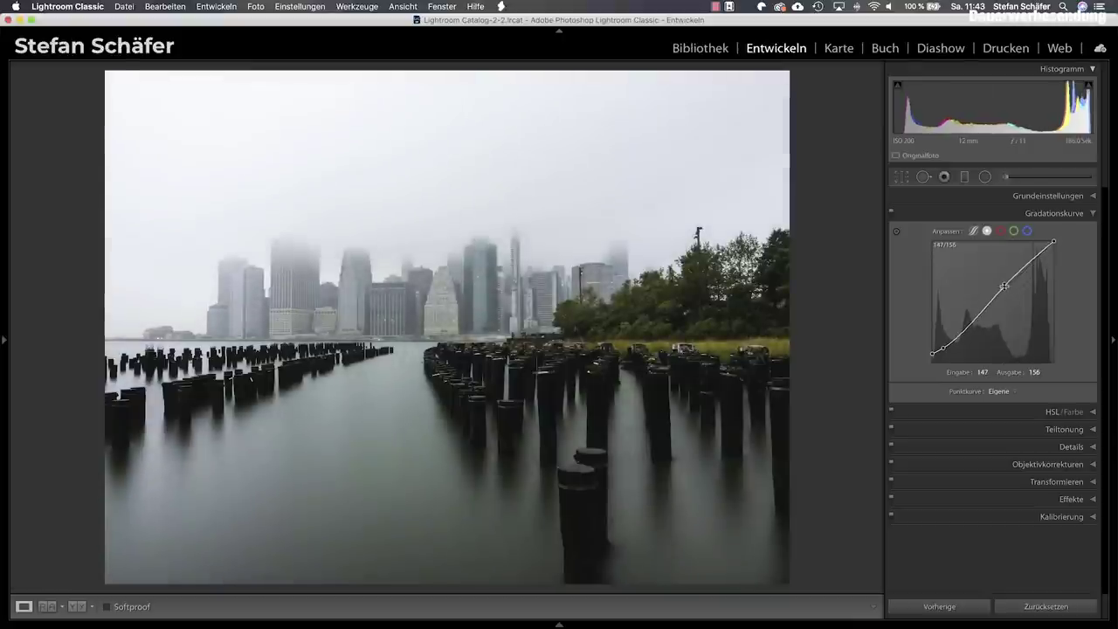
left_click_drag(1038, 259, 1061, 249)
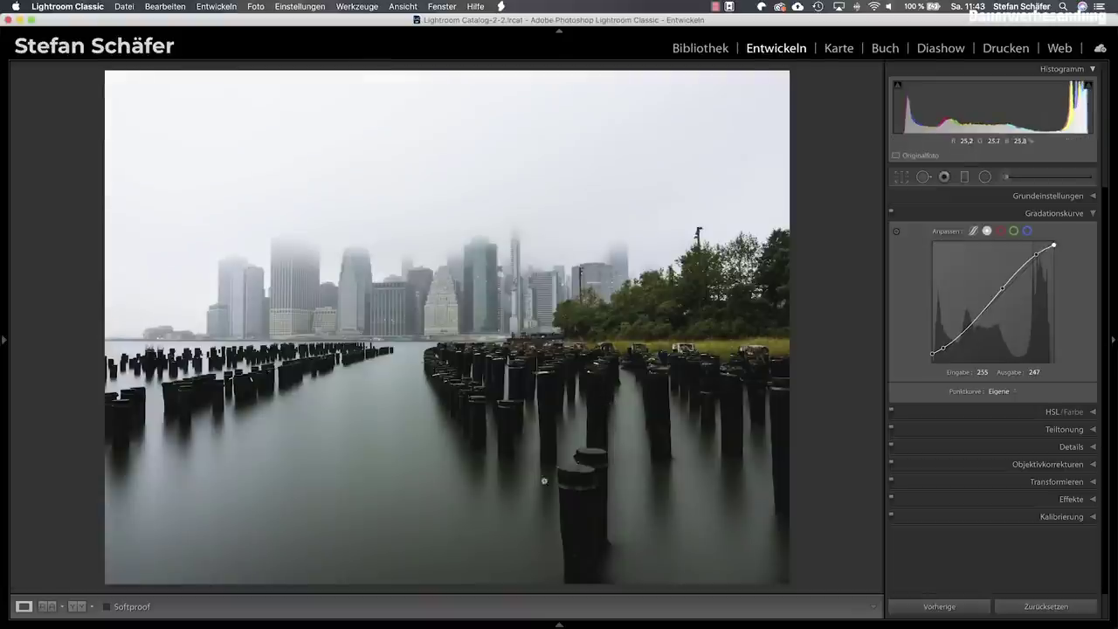
left_click(1034, 517)
Shift the blue and green primary hues and desaturate green to -52 and blue to -21
left_click_drag(1005, 489, 997, 488)
mouse_move(1005, 449)
left_mouse_down()
mouse_move(1039, 452)
mouse_move(987, 450)
left_mouse_up()
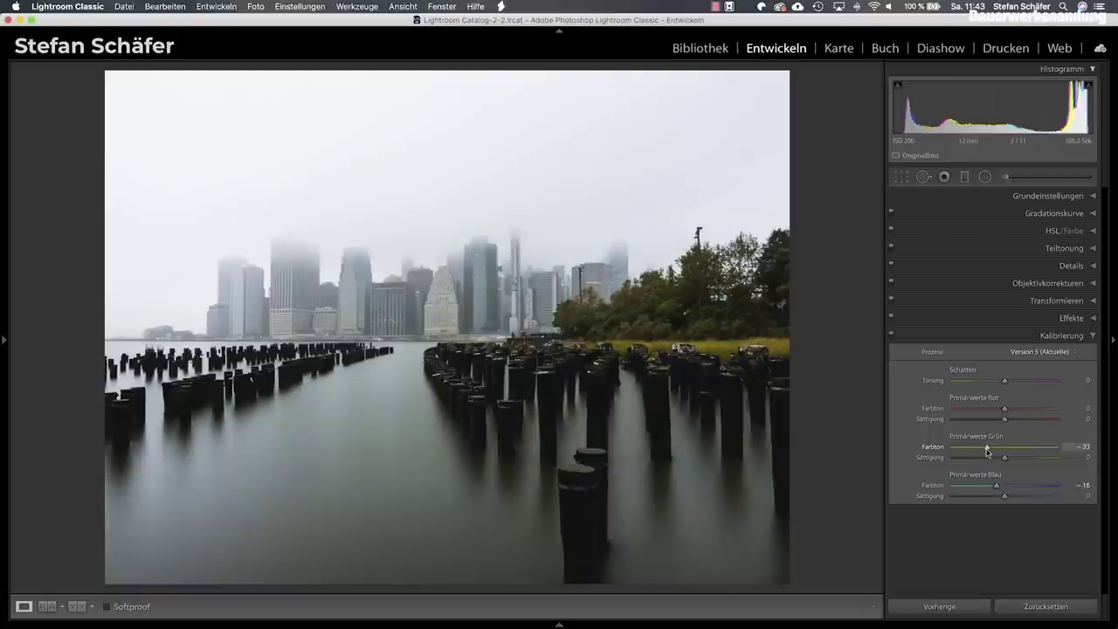
left_click_drag(1005, 457, 978, 457)
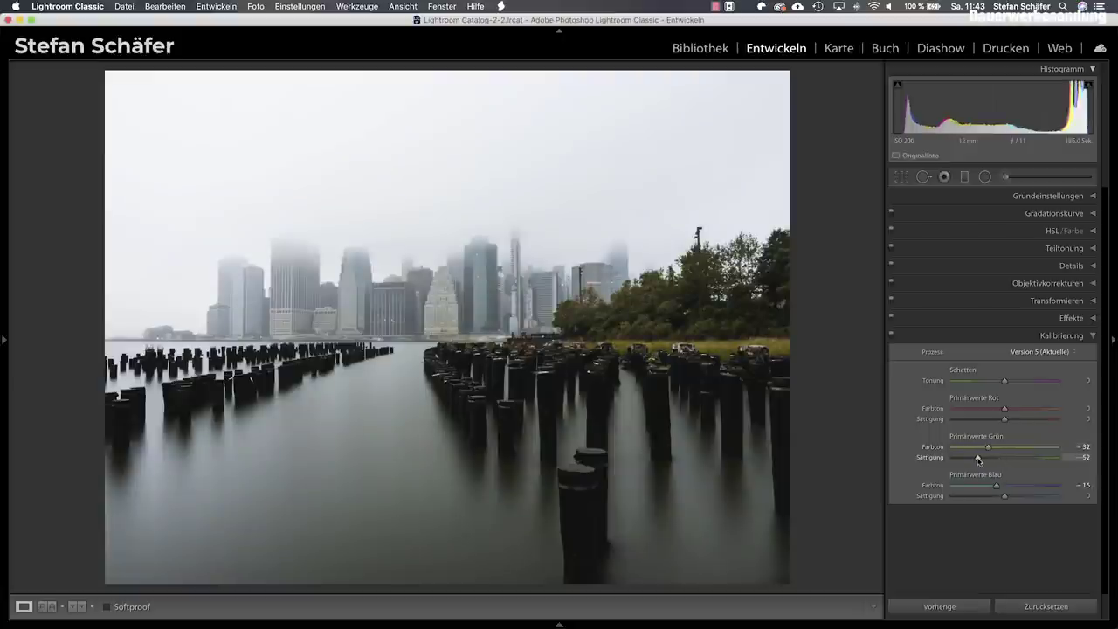
left_click_drag(1001, 494, 995, 496)
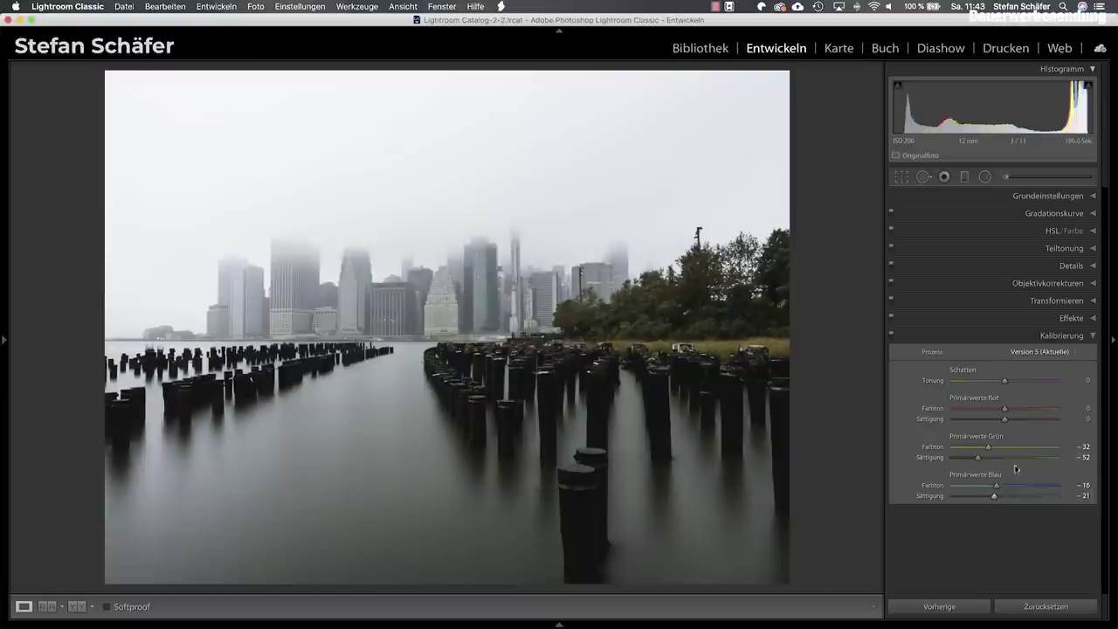
In Basic, set tint to +24 and saturation to -9, with vibrance at +20
left_click(1029, 196)
left_click_drag(1011, 281, 1015, 283)
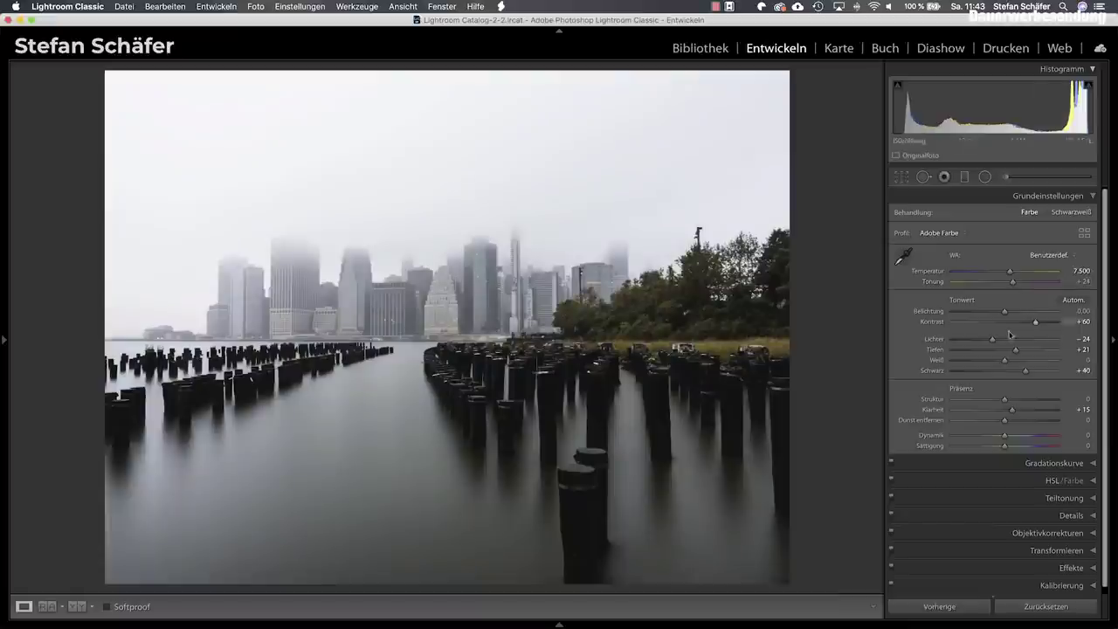
left_click_drag(1004, 449, 1015, 435)
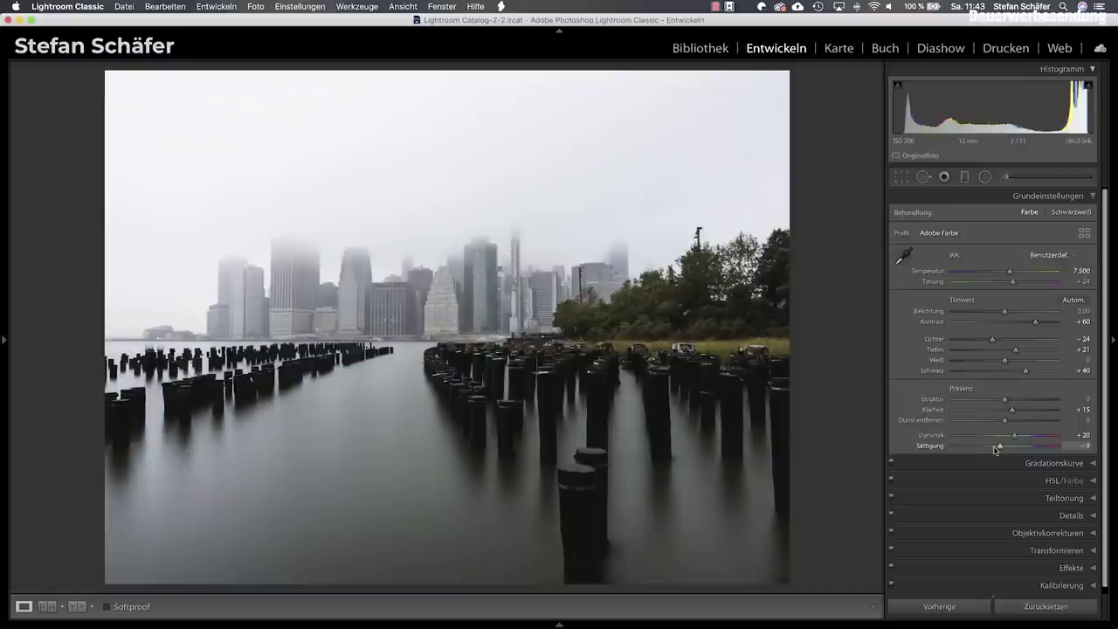
Set sharpening radius to 0.8 and masking to 47, keeping amount 85 and detail 25
left_click(1041, 514)
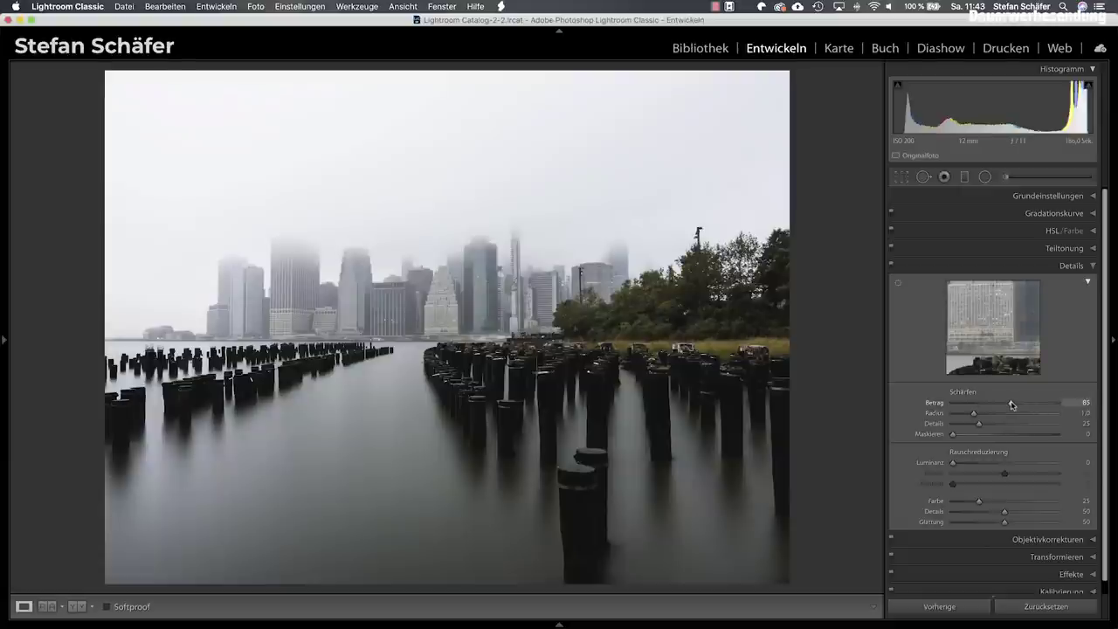
left_click_drag(975, 419, 966, 419)
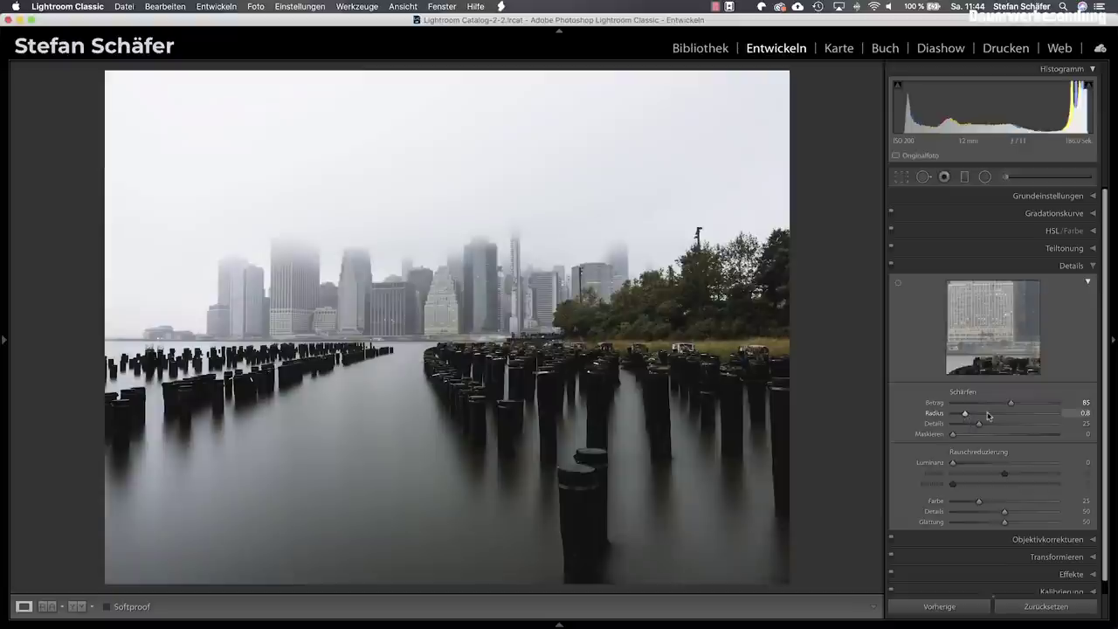
left_click_drag(954, 435, 1002, 435)
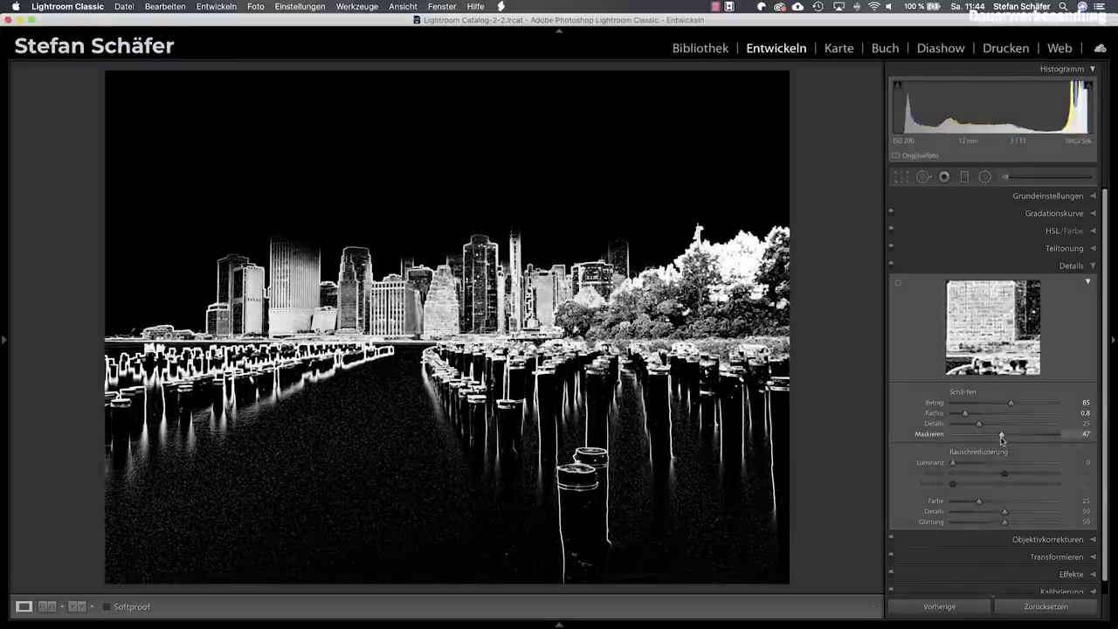
left_click_drag(1002, 435, 1002, 435)
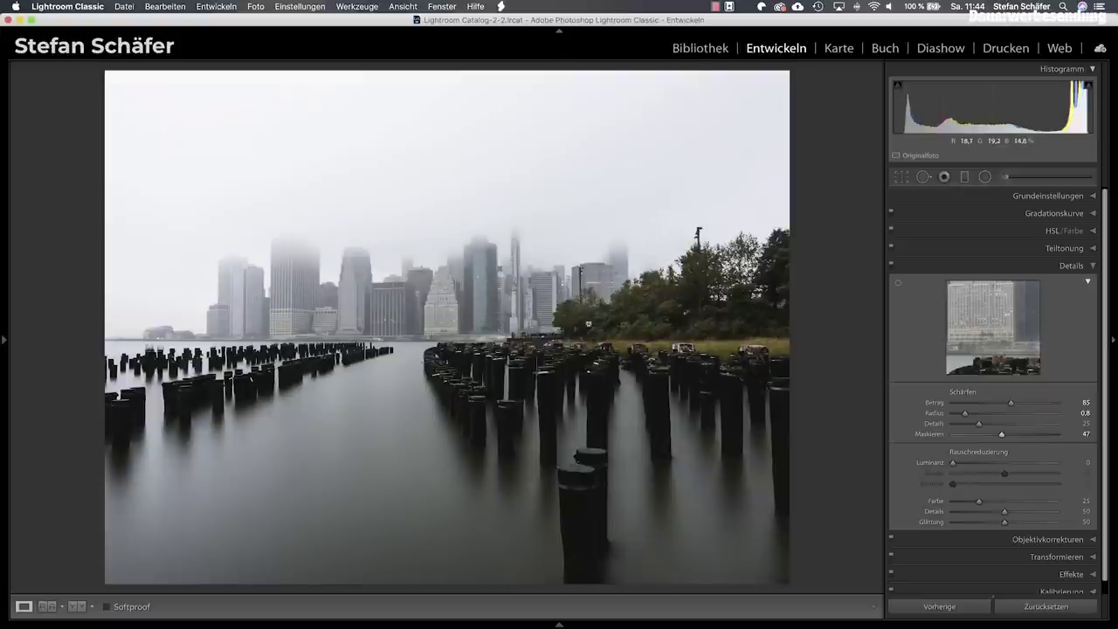
Enable lens profile corrections and add a post-crop vignette with amount -10
left_click(1023, 539)
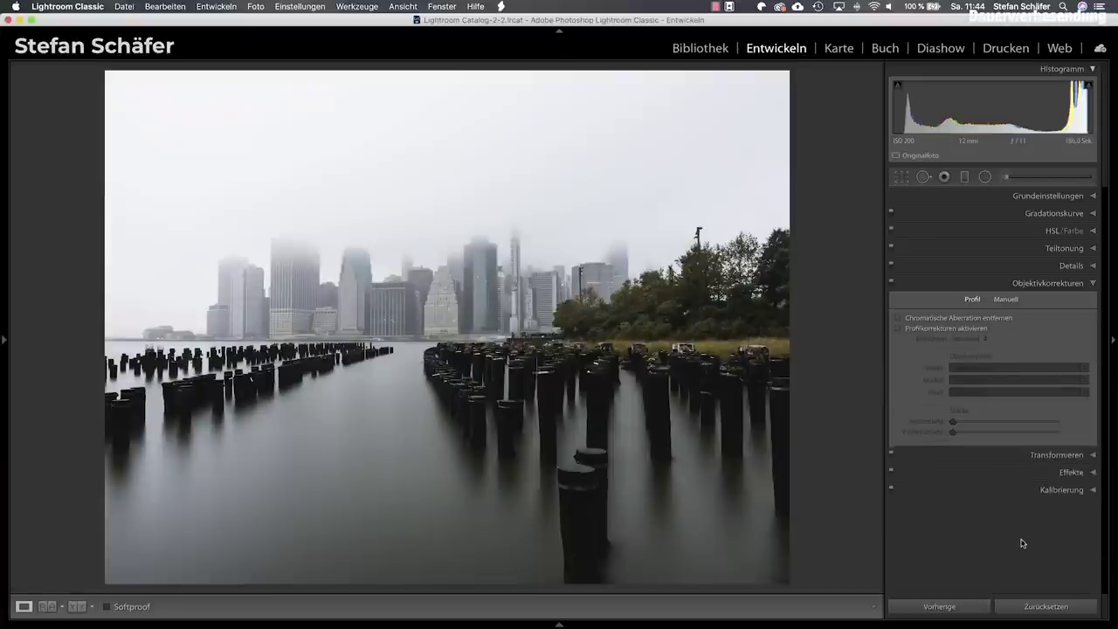
left_click(934, 331)
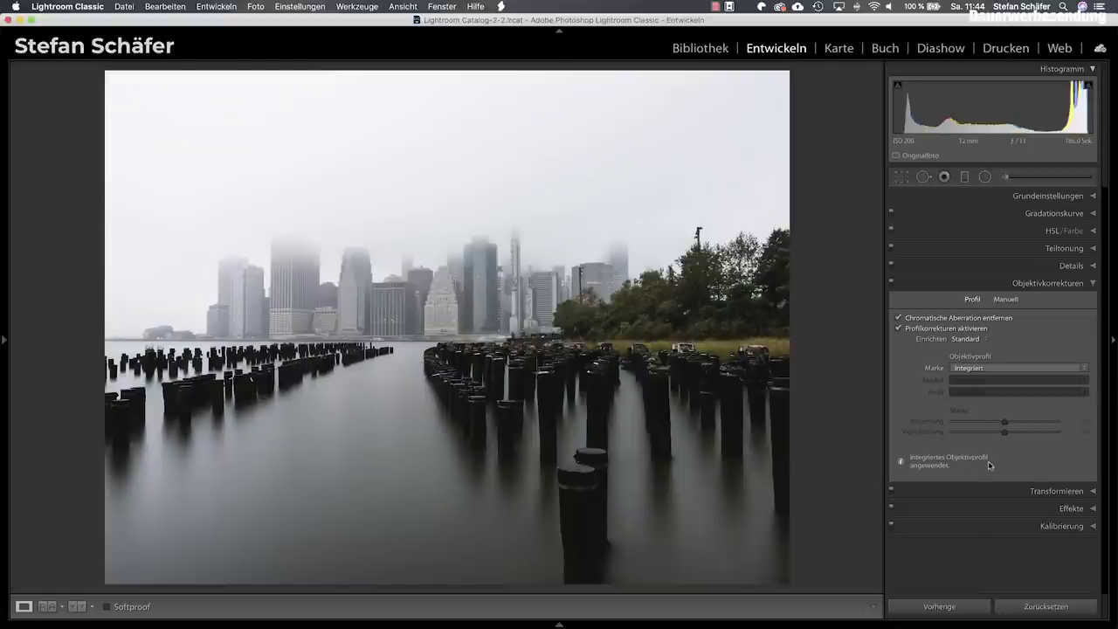
left_click(1046, 513)
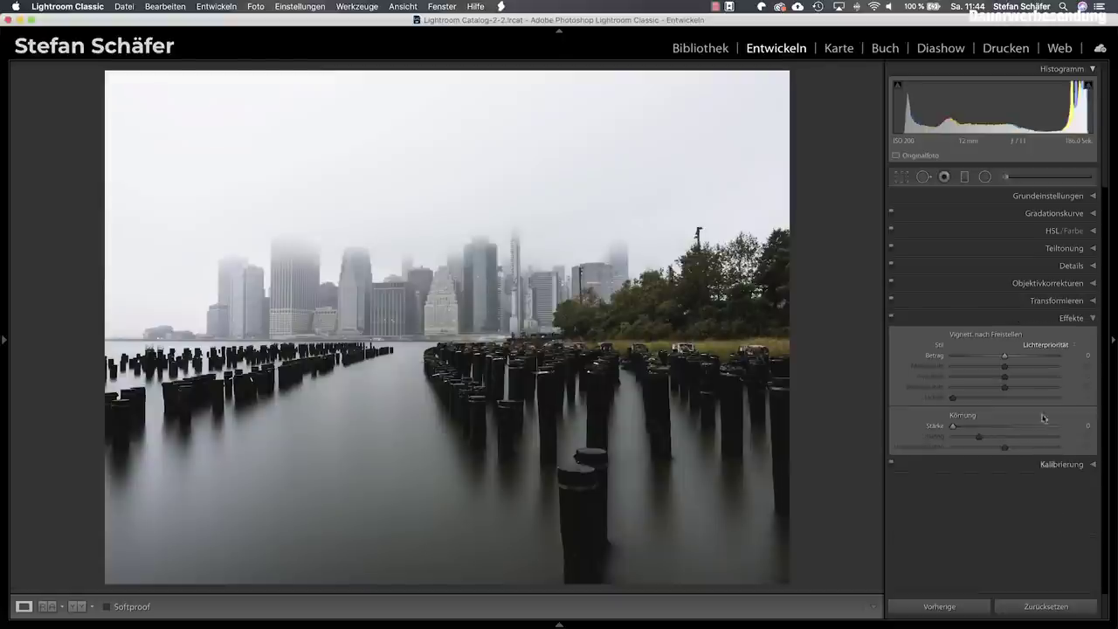
left_click_drag(1003, 356, 1000, 358)
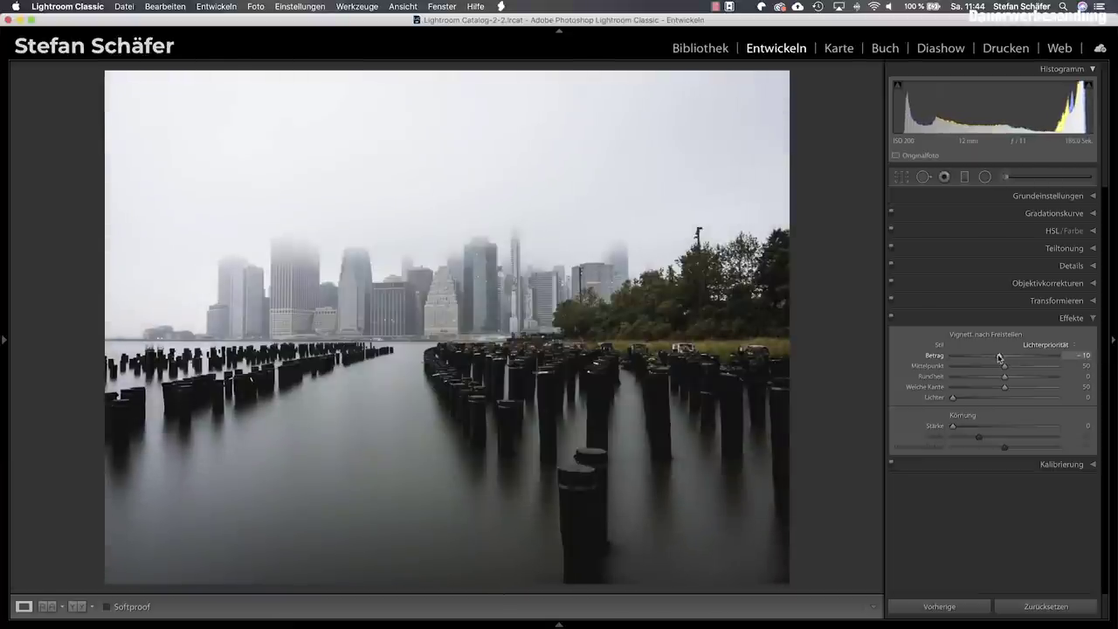
left_click_drag(1000, 357, 1000, 358)
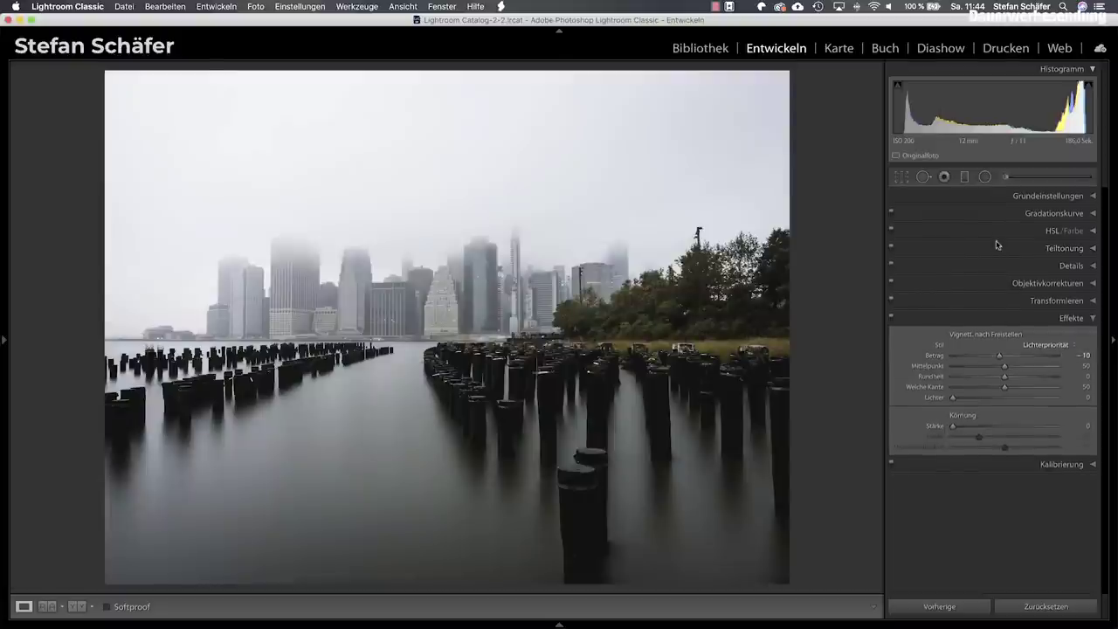
left_click(900, 178)
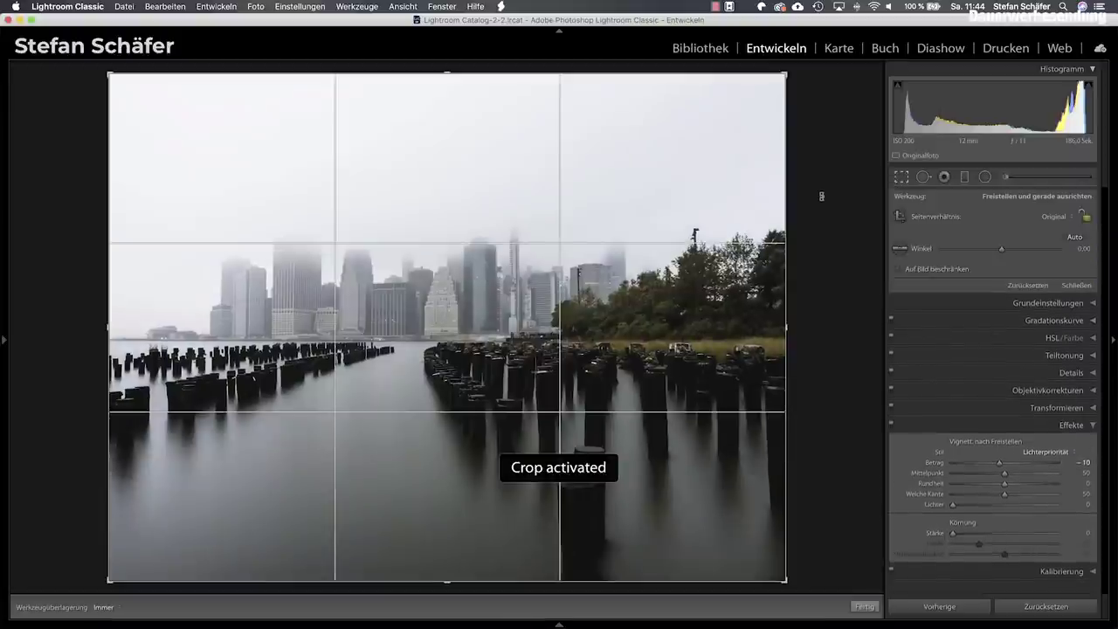
Trim the right, top, left and bottom edges inward in lights-out mode and apply the crop
key("l")
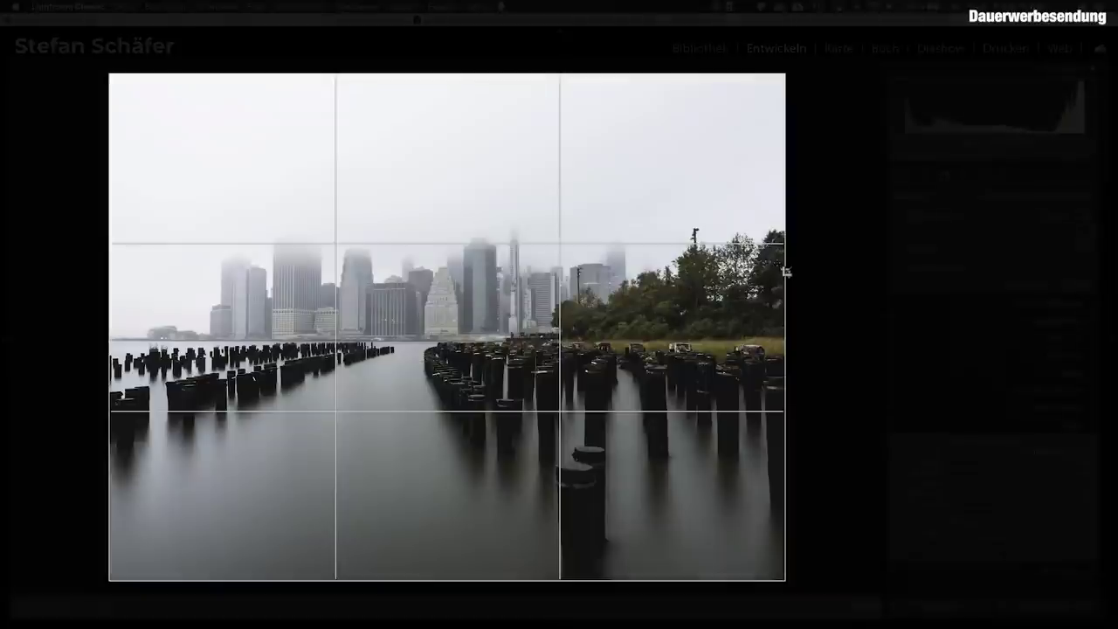
left_click_drag(785, 343, 767, 347)
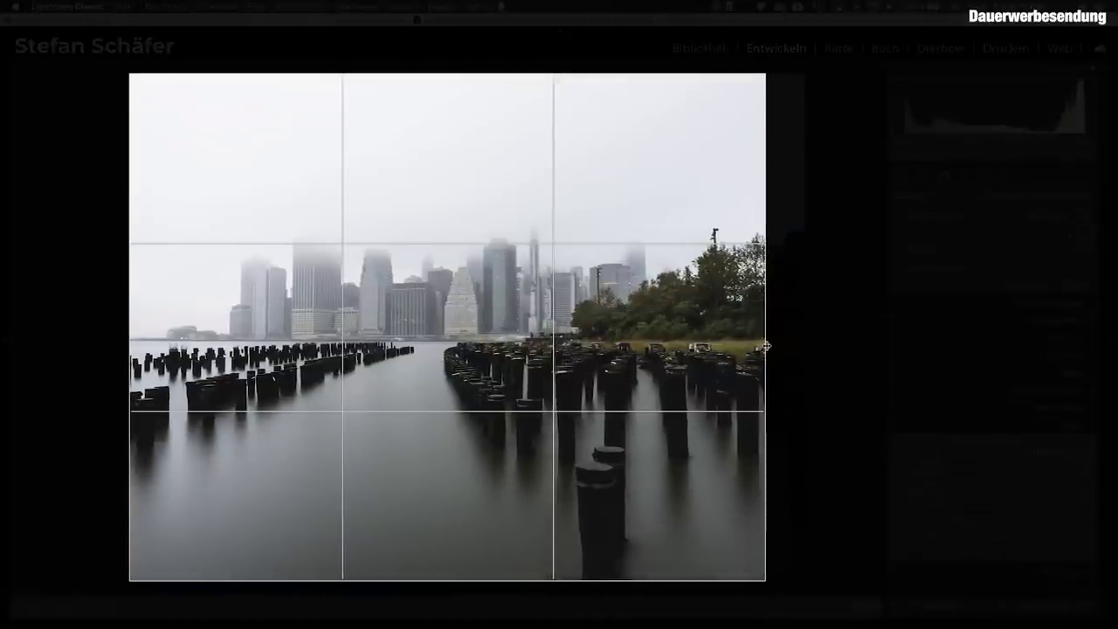
left_click_drag(452, 72, 446, 104)
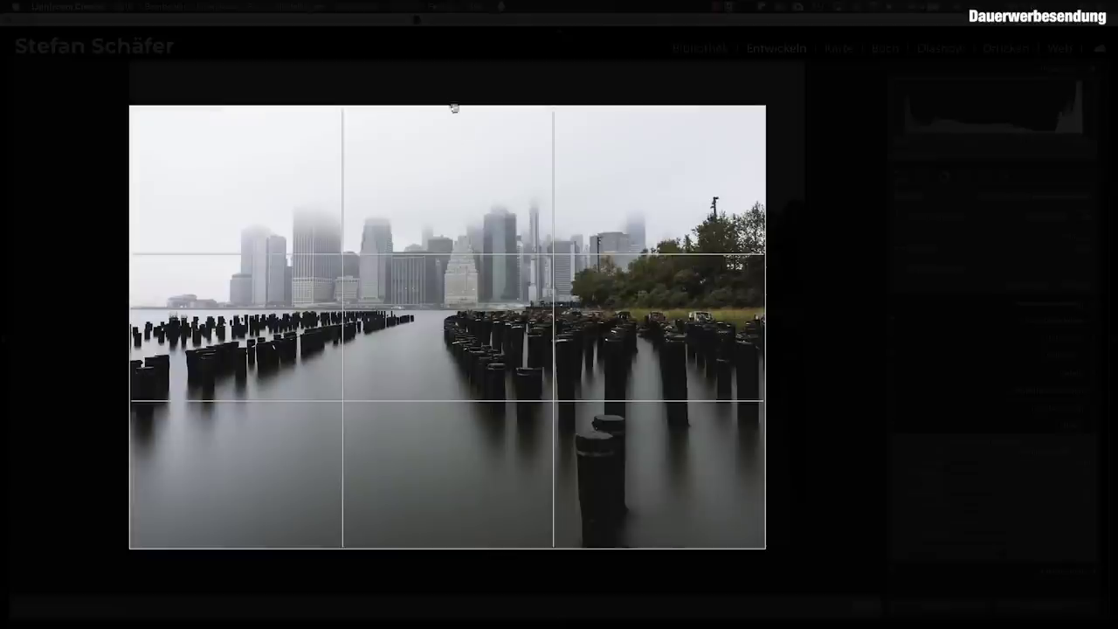
left_click_drag(127, 310, 163, 314)
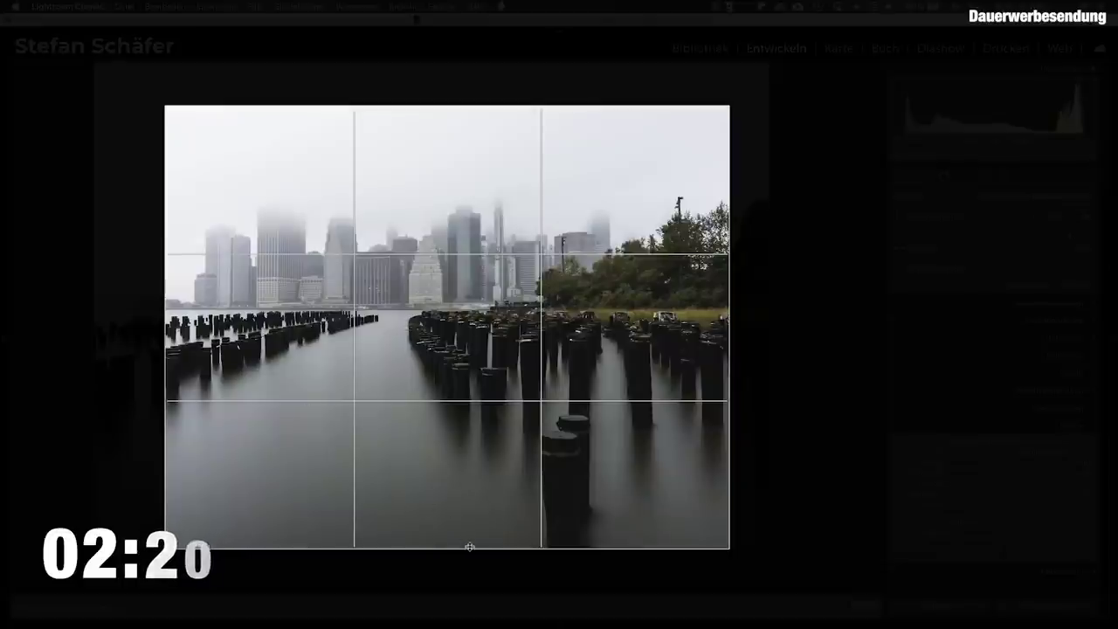
mouse_move(469, 547)
left_mouse_down()
mouse_move(469, 530)
mouse_move(473, 565)
left_mouse_up()
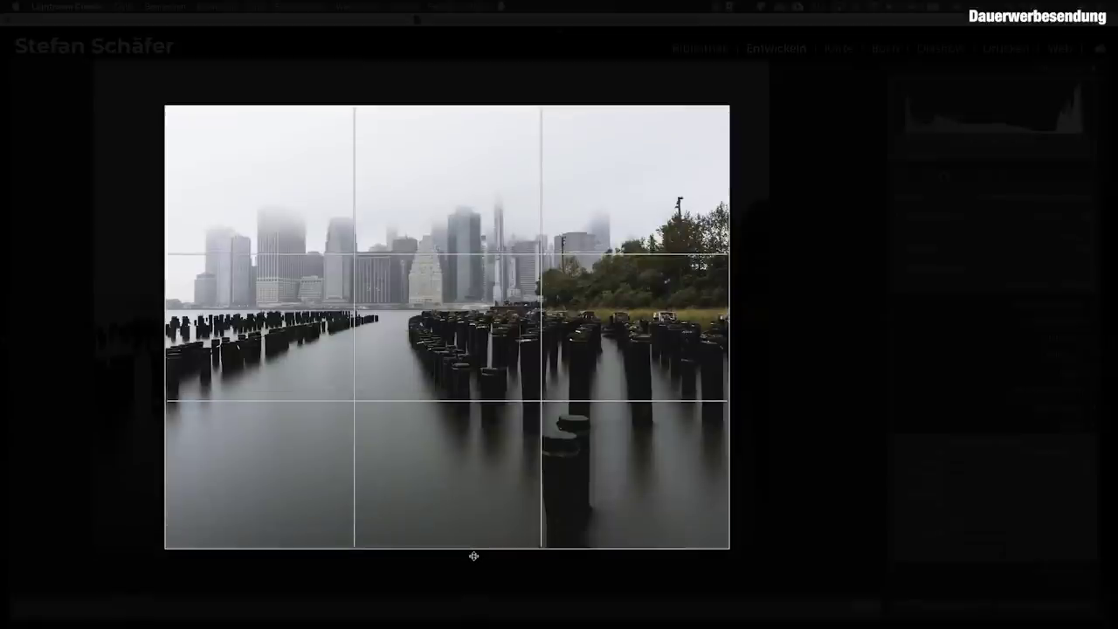
left_click_drag(730, 319, 730, 319)
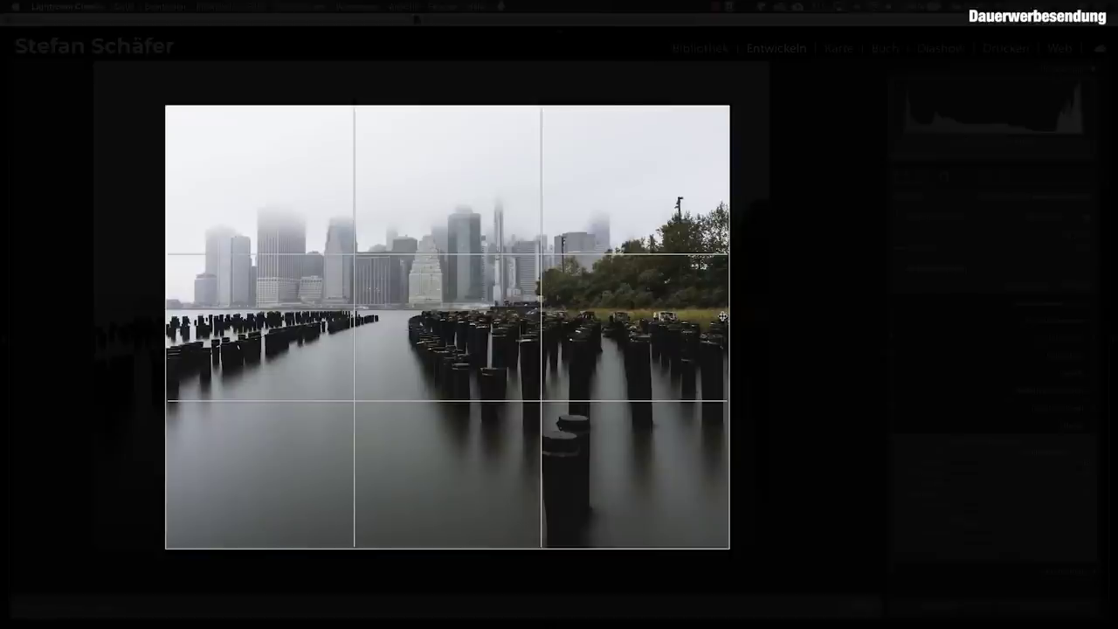
key("d")
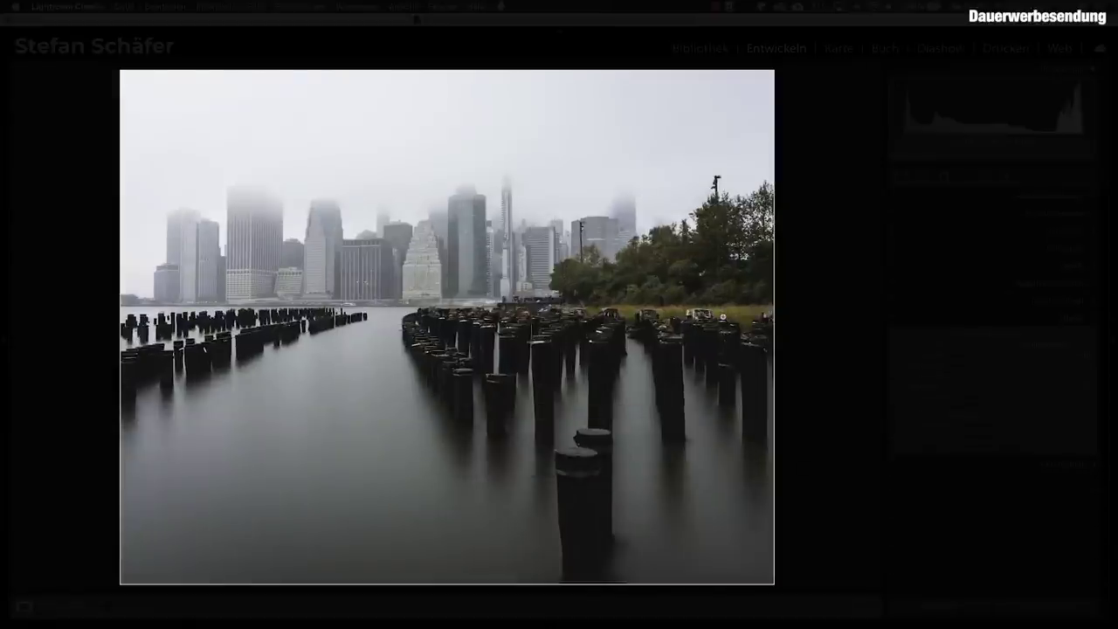
key("l")
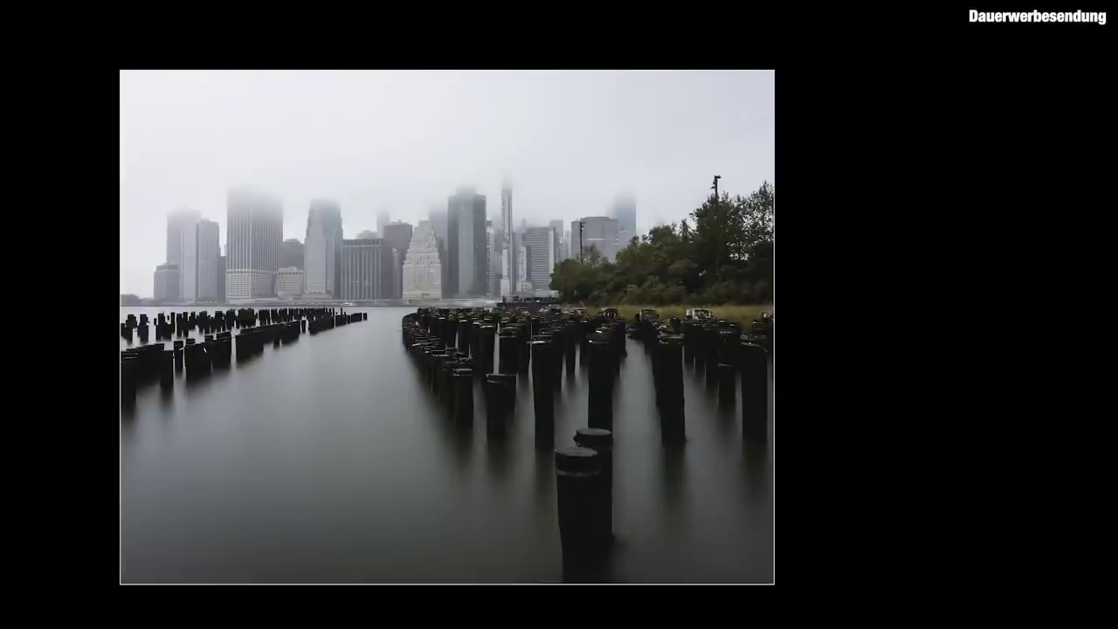
key("l")
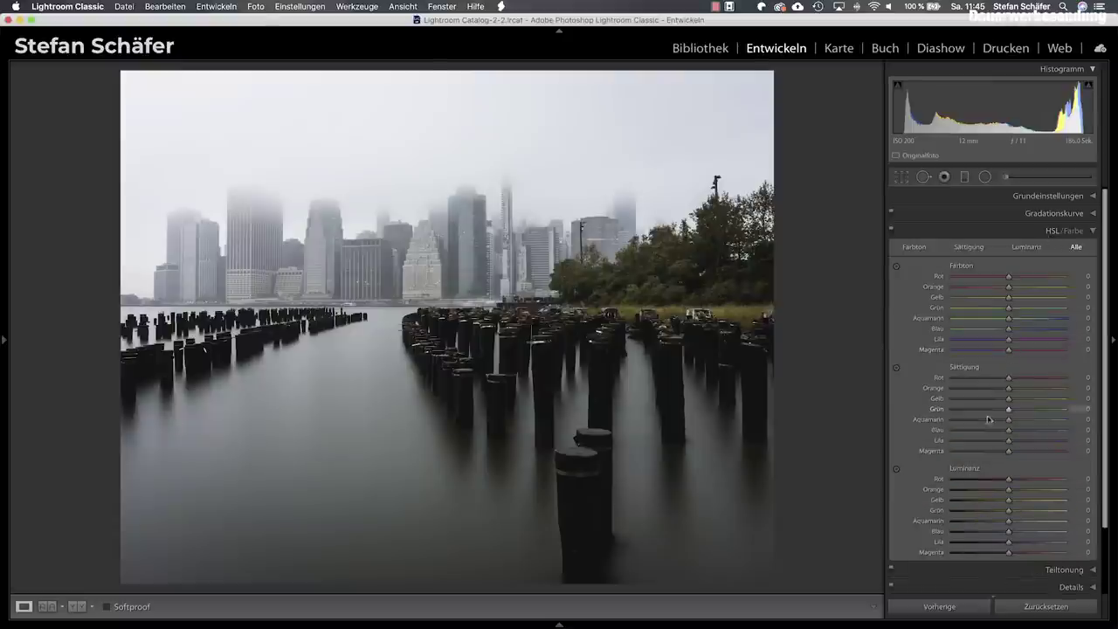
Set HSL saturation Red -22, Orange -37, Yellow -32, Green -68; luminance Green -50, Yellow +31, Blue +54
mouse_move(987, 379)
left_mouse_down()
mouse_move(997, 380)
mouse_move(988, 391)
left_mouse_up()
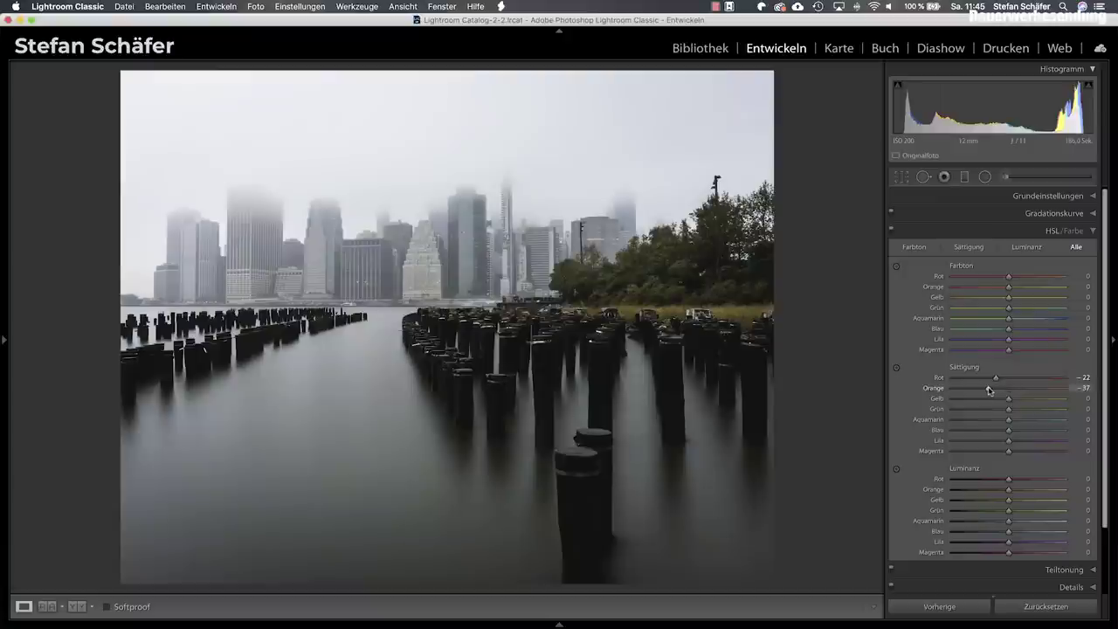
left_click_drag(992, 409, 971, 411)
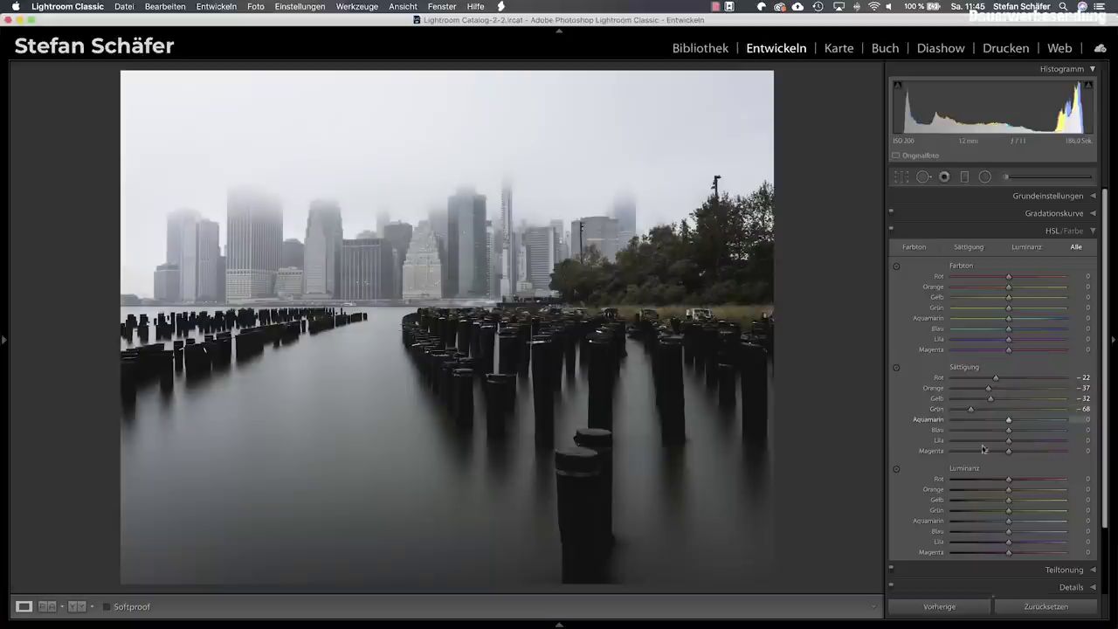
left_click_drag(1009, 514, 983, 516)
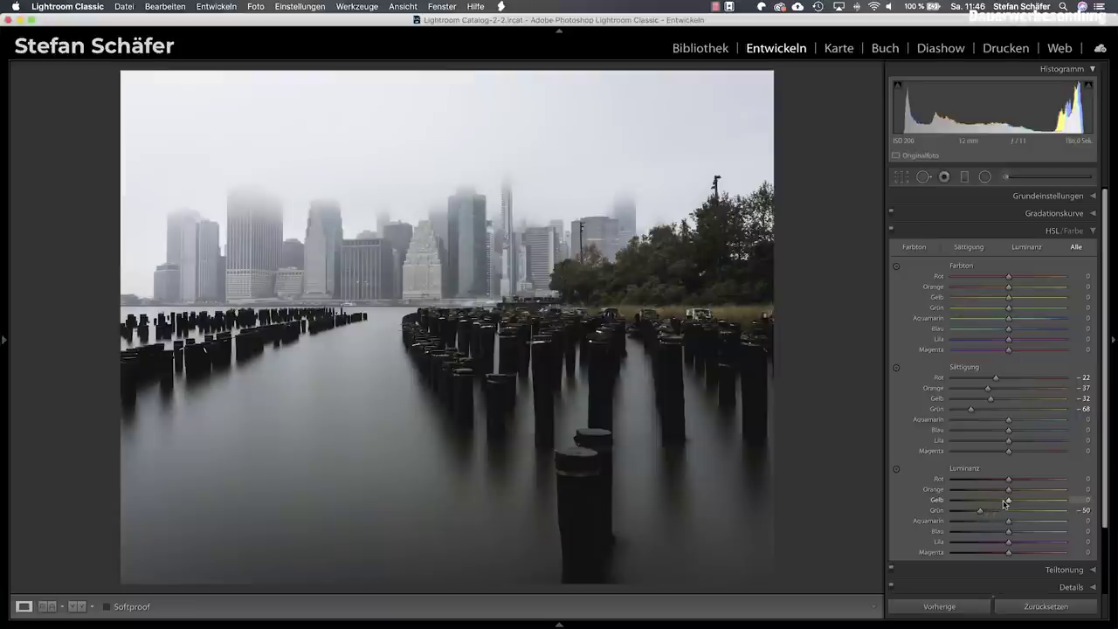
left_click_drag(1020, 501, 1033, 502)
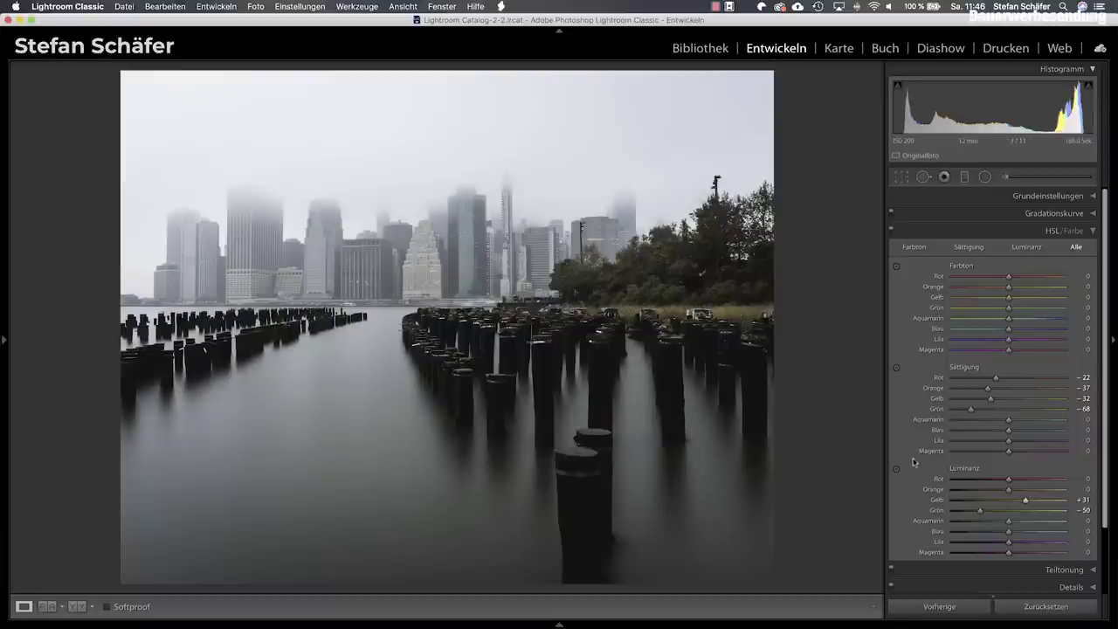
mouse_move(1008, 531)
left_mouse_down()
mouse_move(948, 532)
mouse_move(1038, 531)
left_mouse_up()
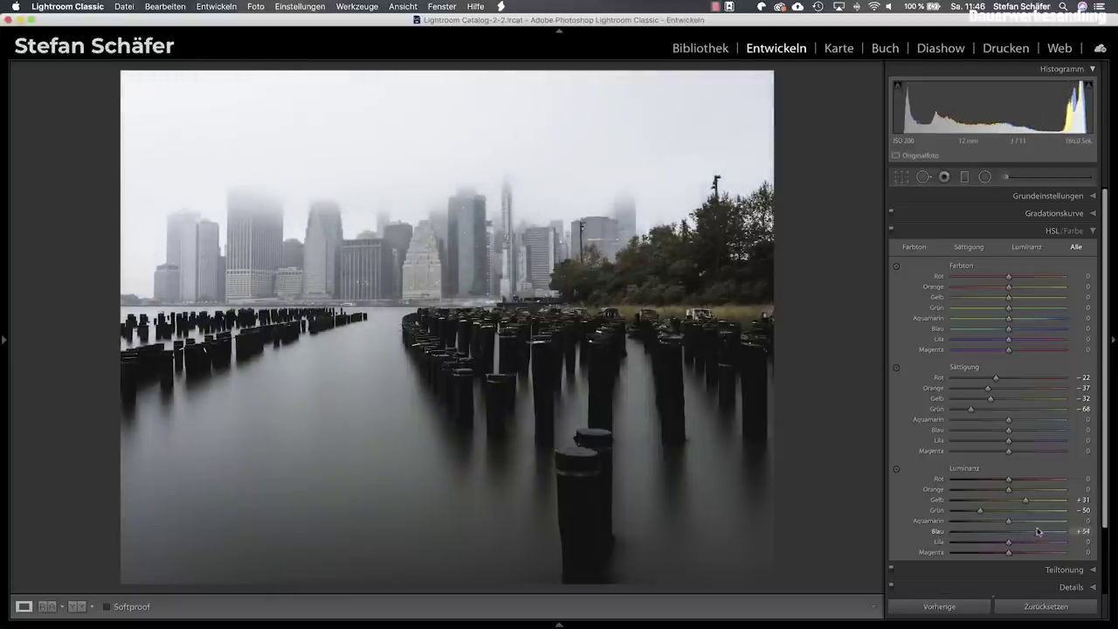
Raise highlights to +34, set dehaze to -15, add texture and set clarity to +11
left_click(1027, 195)
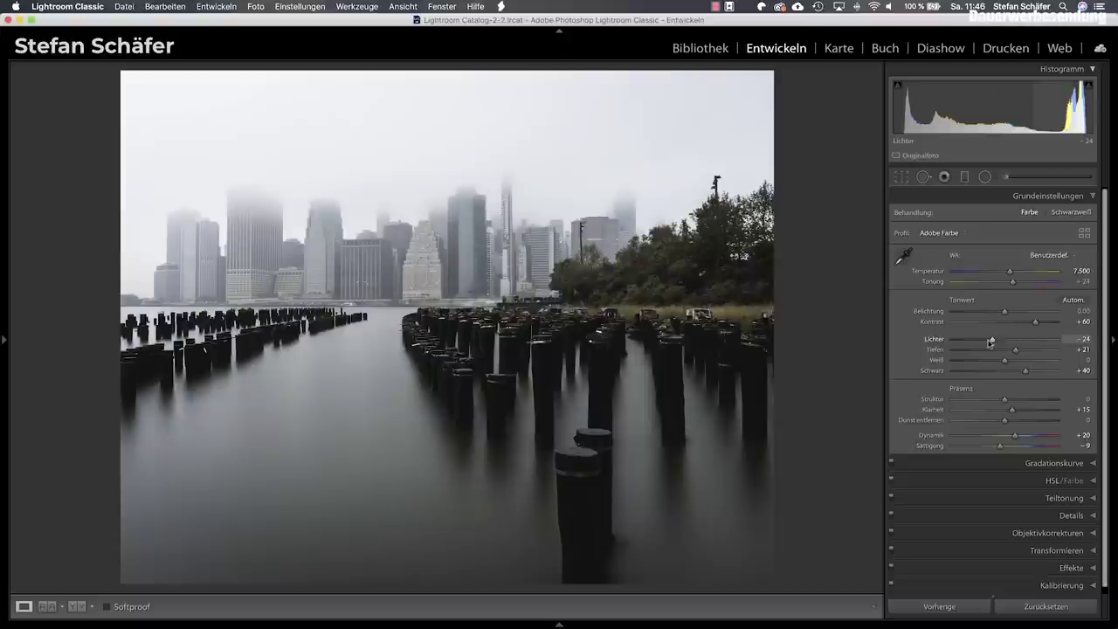
left_click_drag(994, 340, 1024, 341)
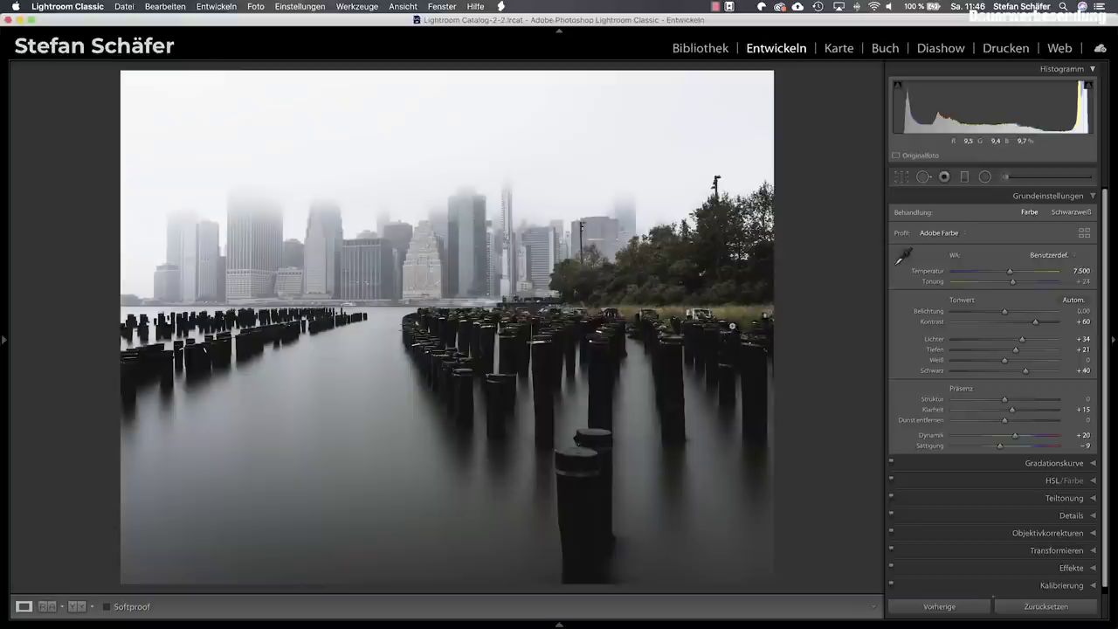
left_click_drag(1005, 420, 996, 421)
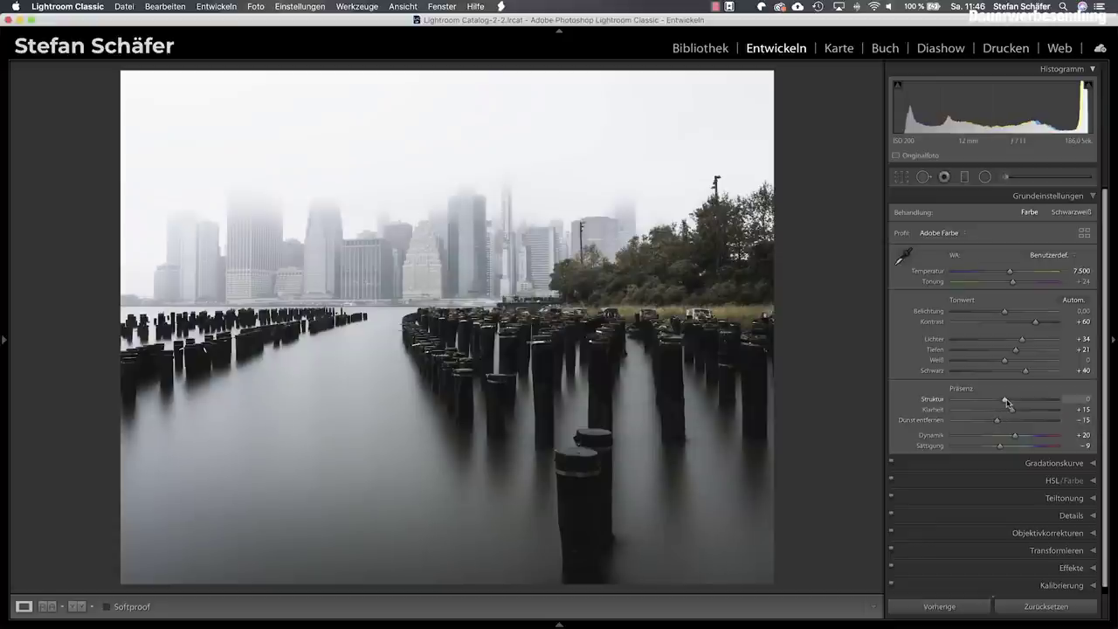
left_click_drag(1007, 400, 1017, 402)
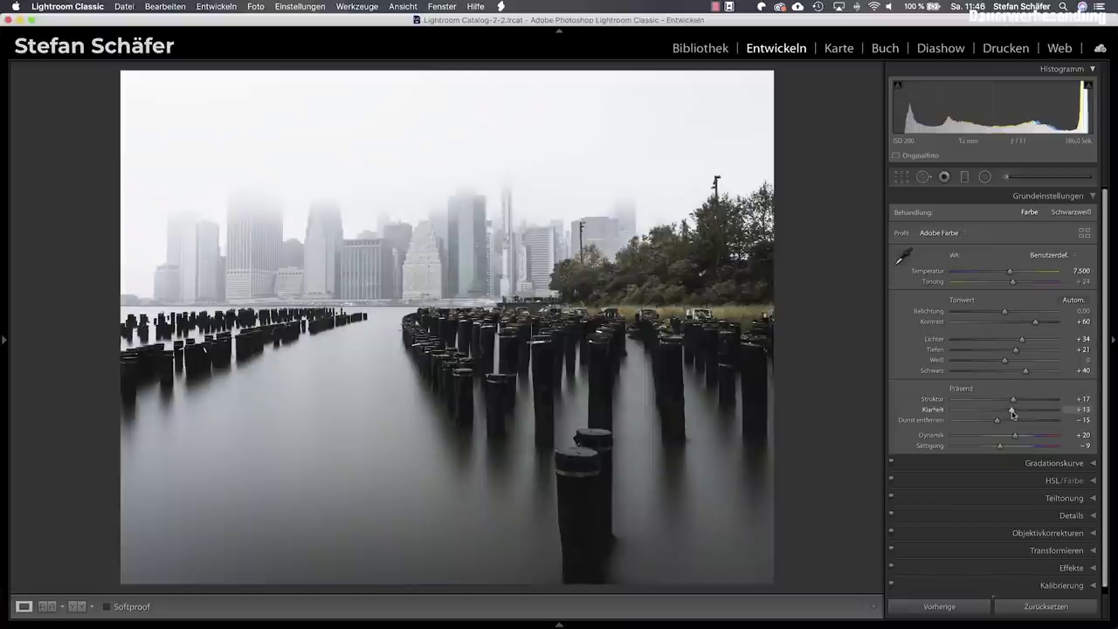
left_click_drag(1013, 414, 1012, 414)
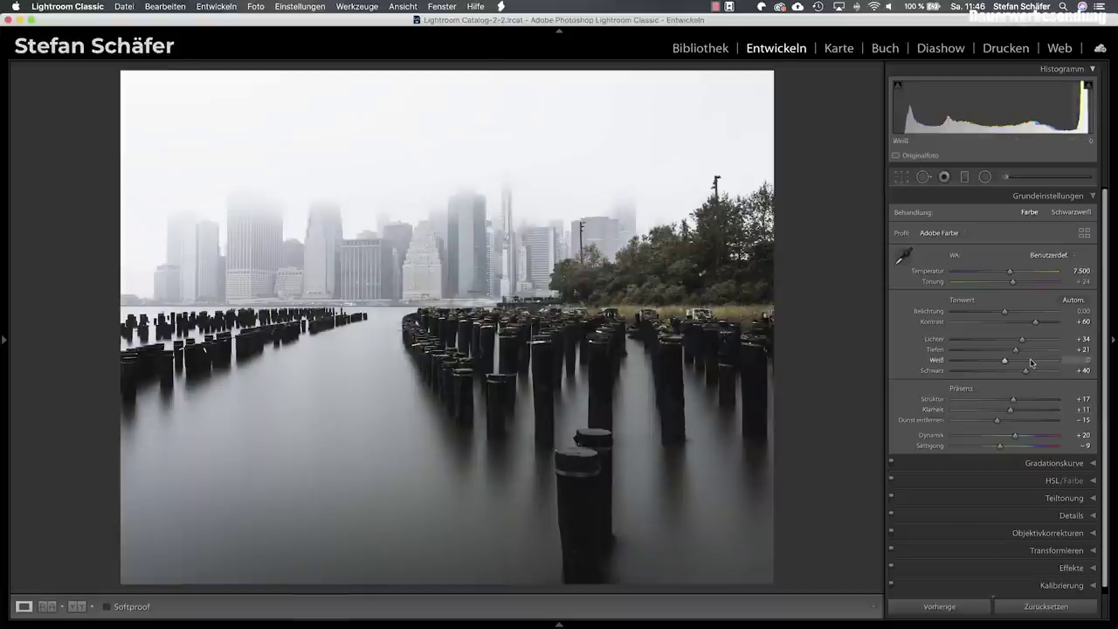
After comparing with the original, split-tone the shadows with hue 211 and saturation 6
key("backslash")
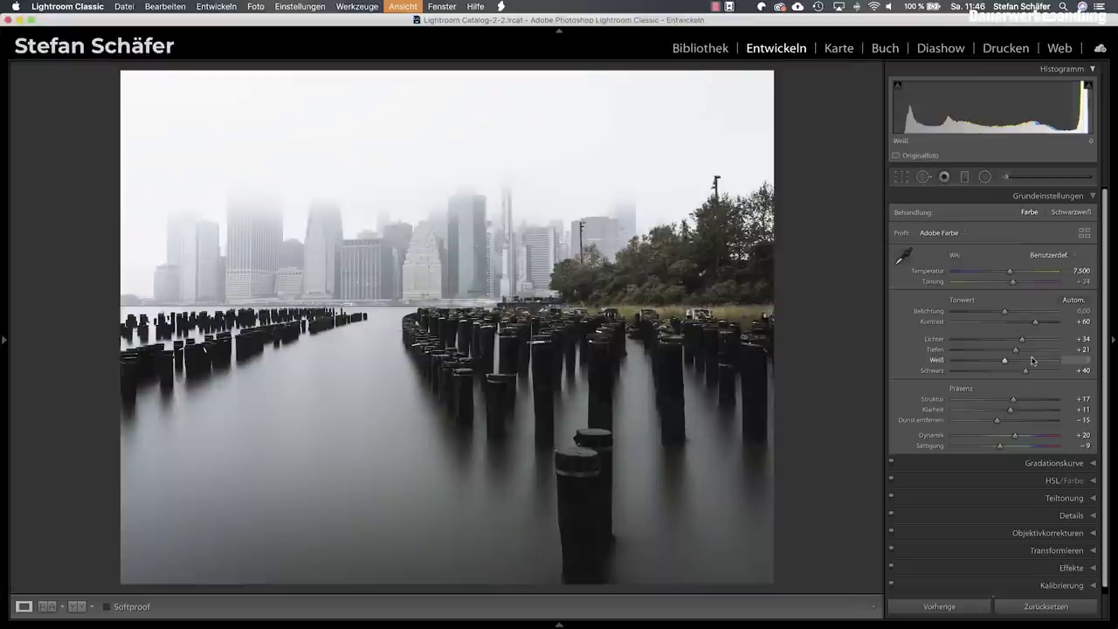
key("backslash")
key("backslash")
key("backslash")
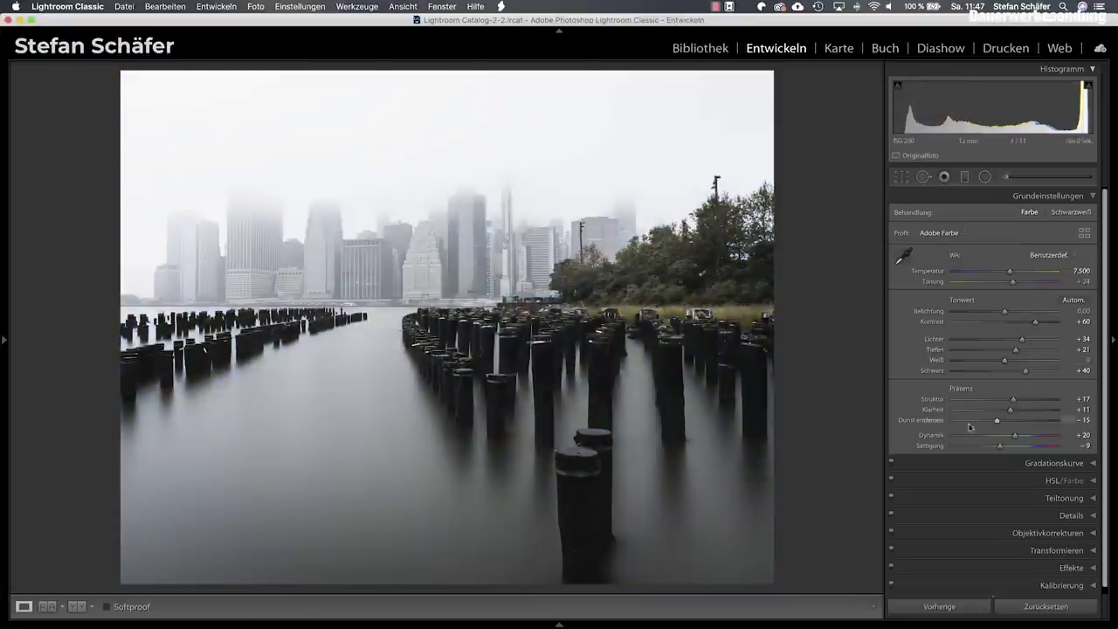
left_click(1049, 500)
left_click_drag(1005, 334, 1014, 336)
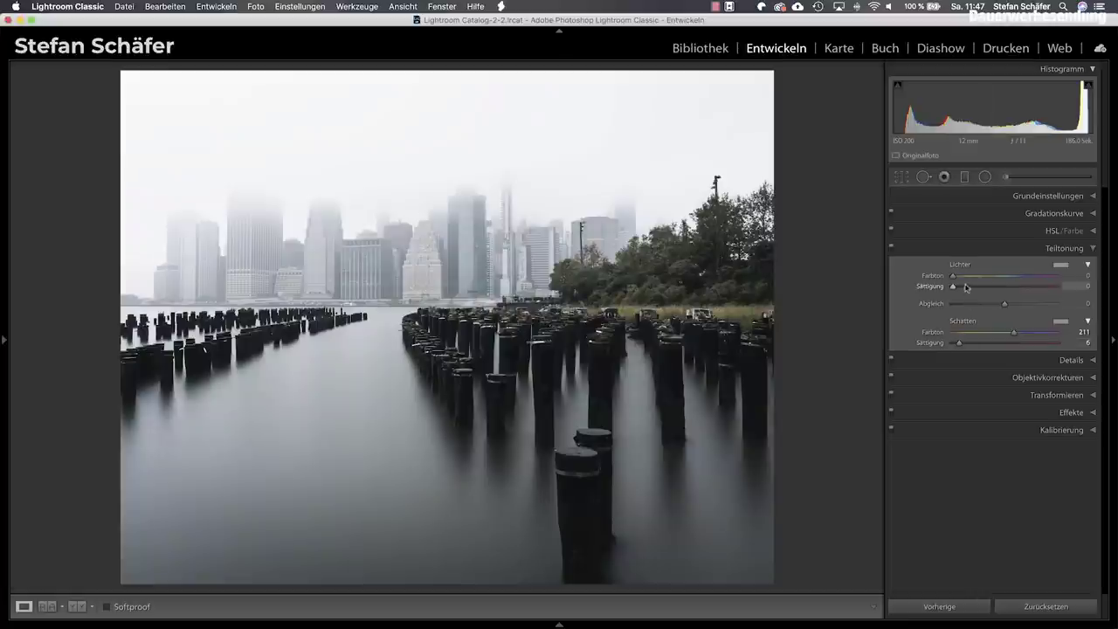
Lift the blue and green channel black points, pull the blue white point in, and add a red midtone point
left_click(1041, 217)
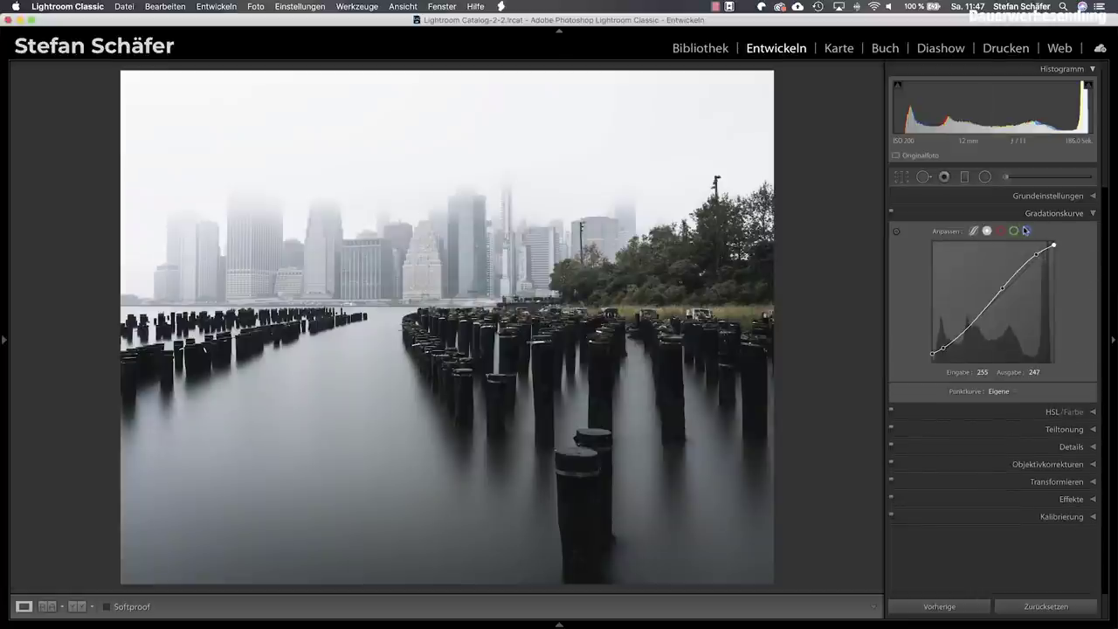
left_click(1029, 232)
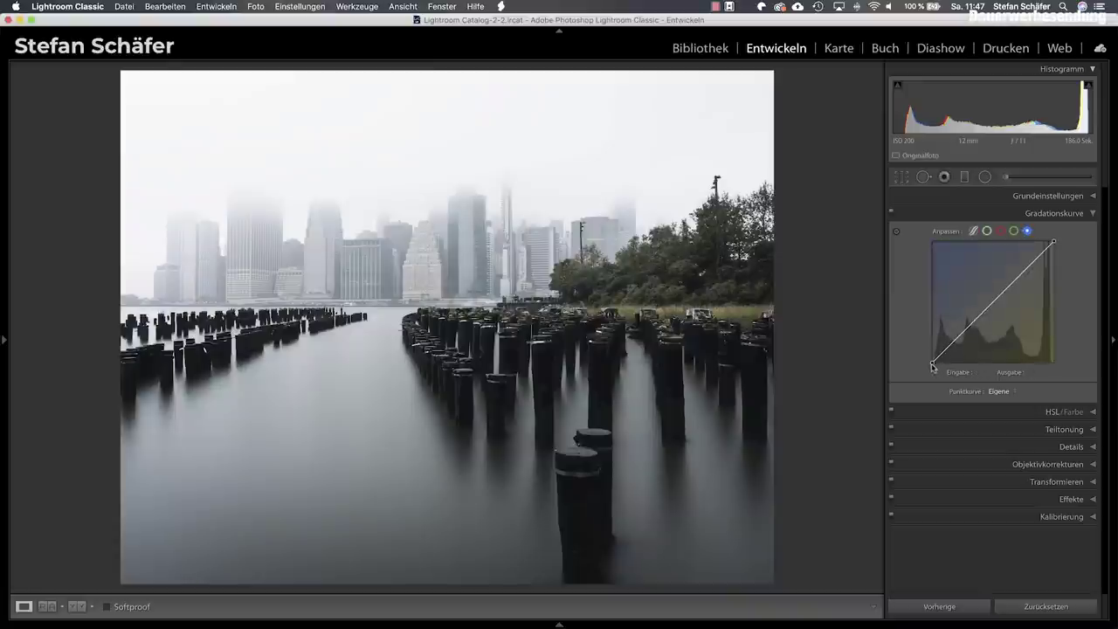
left_click_drag(933, 366, 931, 361)
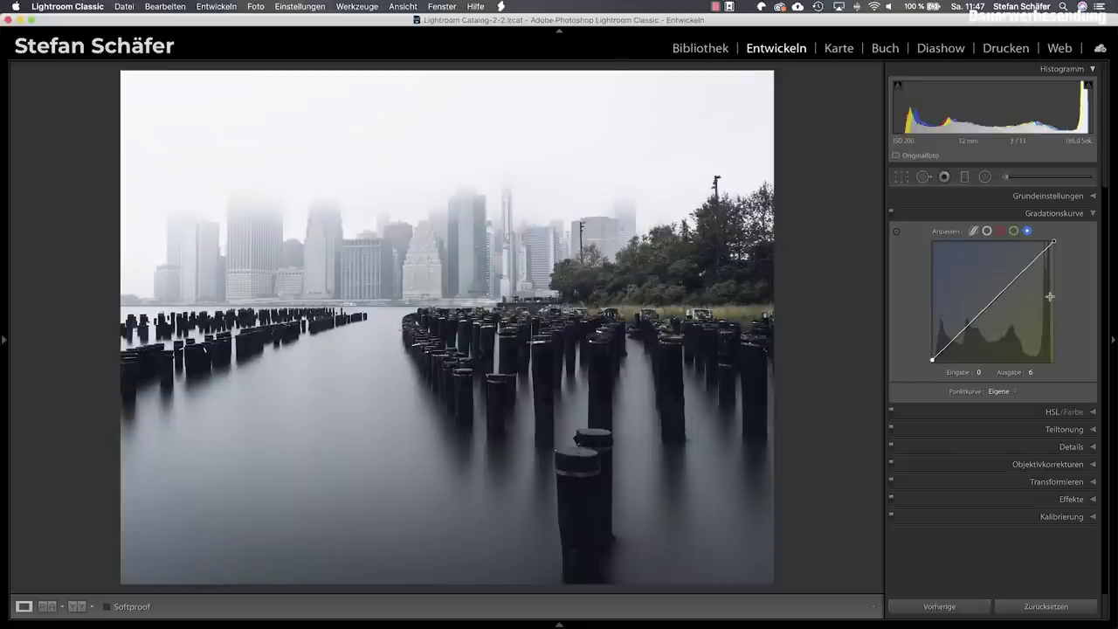
left_click_drag(1054, 239, 1055, 242)
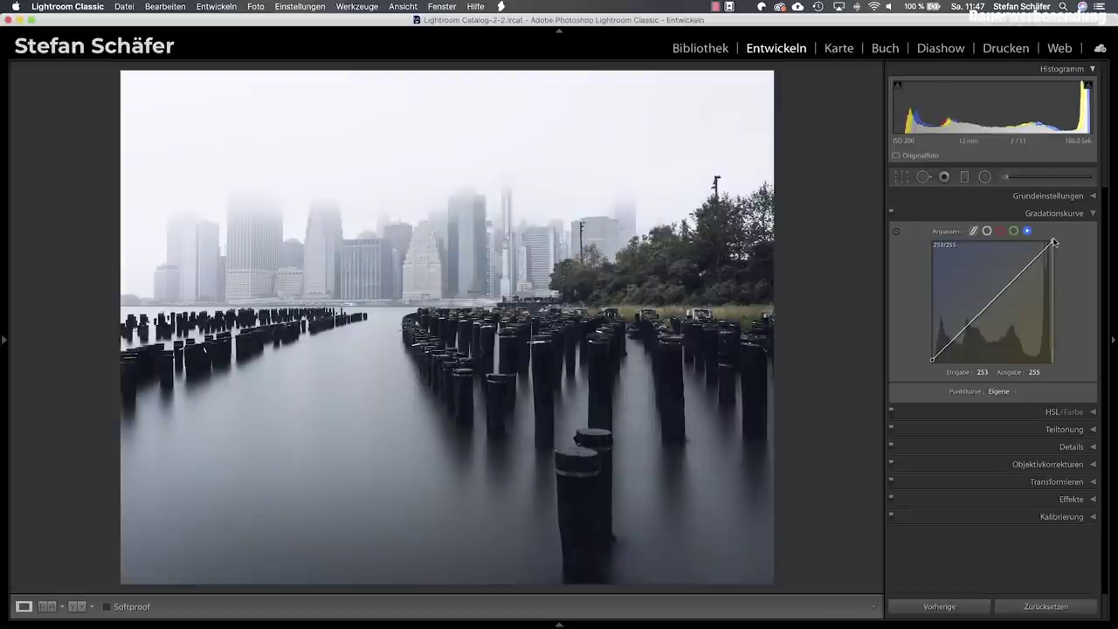
left_click(1014, 233)
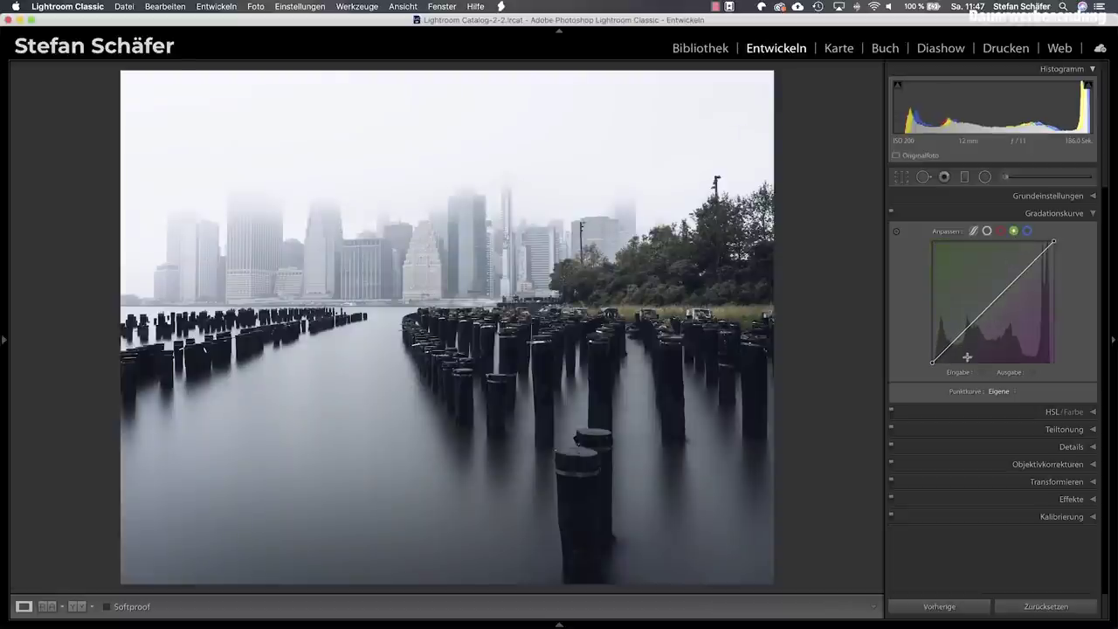
left_click_drag(932, 365, 932, 364)
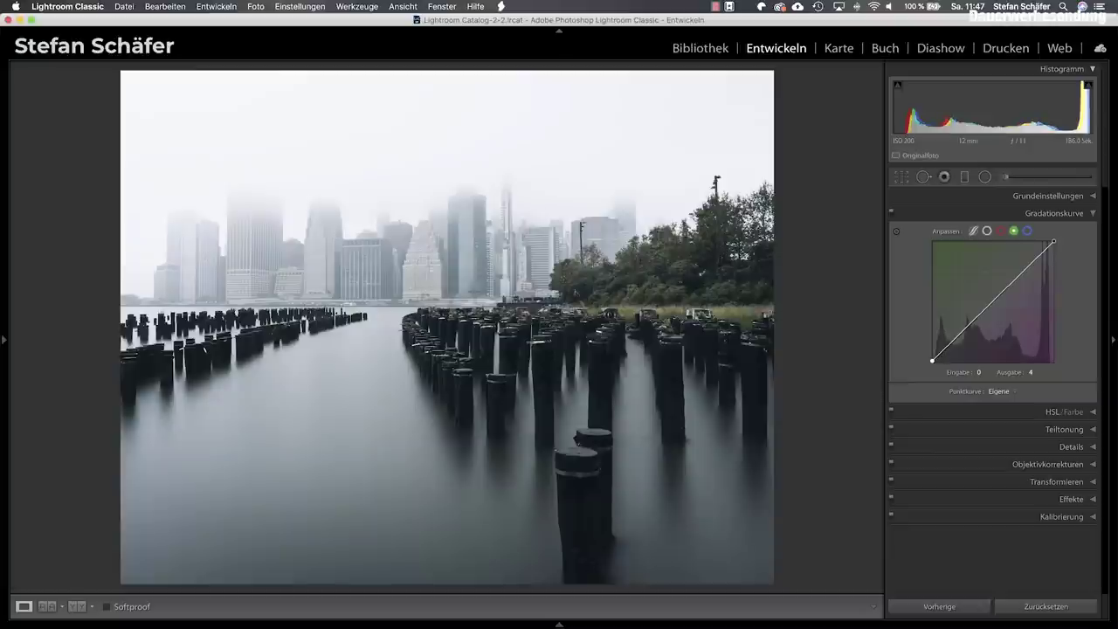
left_click(1001, 231)
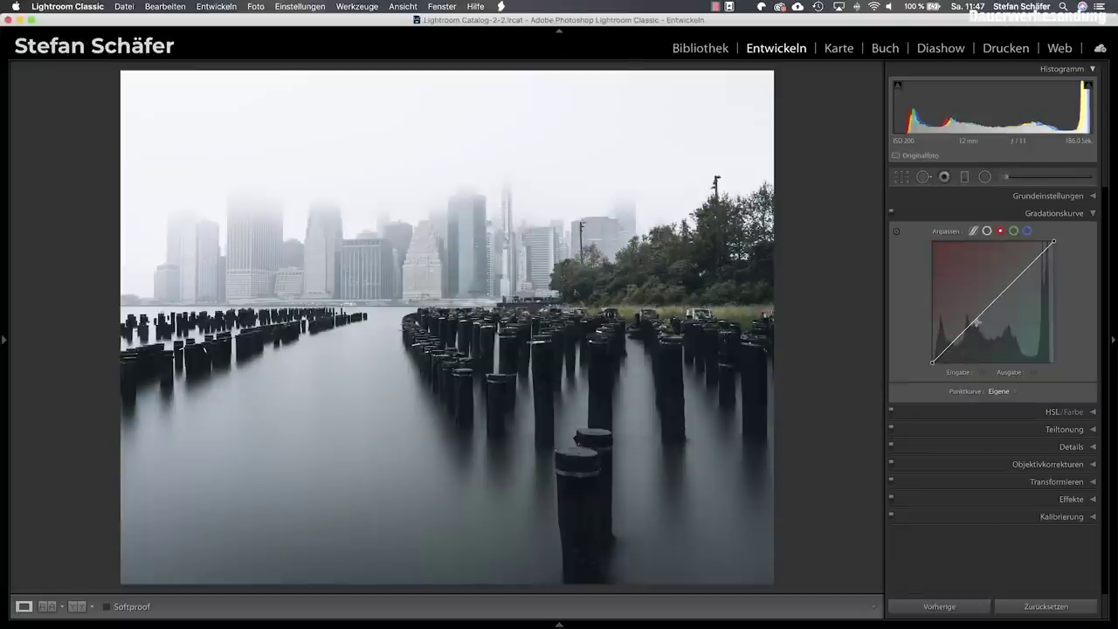
left_click_drag(992, 300, 996, 306)
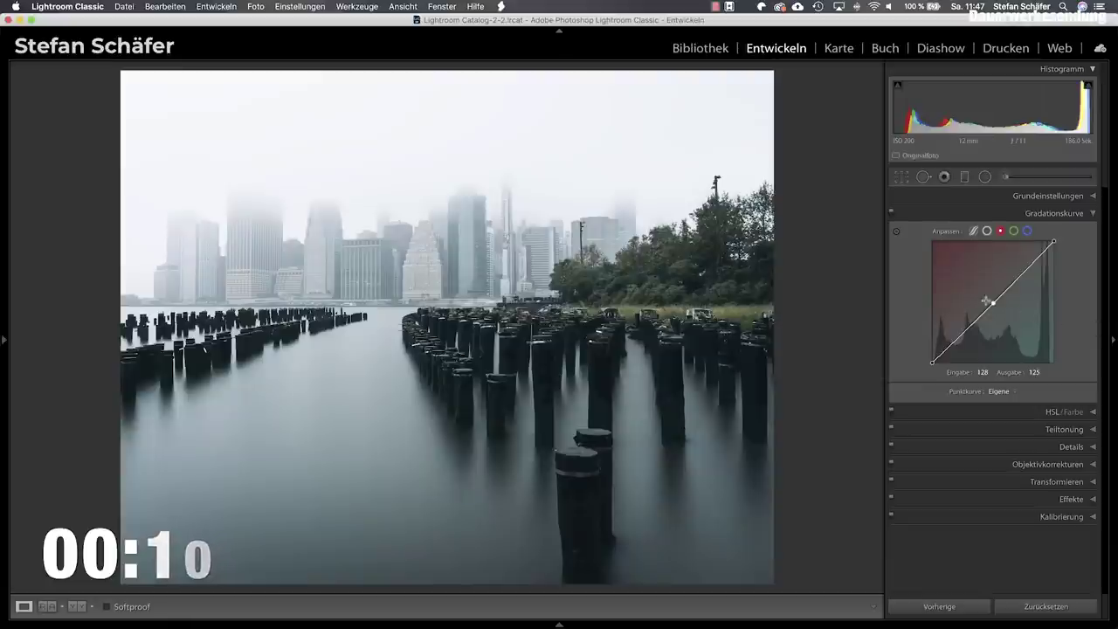
Set the blue black point output to 4 and lower the red midtone point from 127 to 125
left_click(1027, 231)
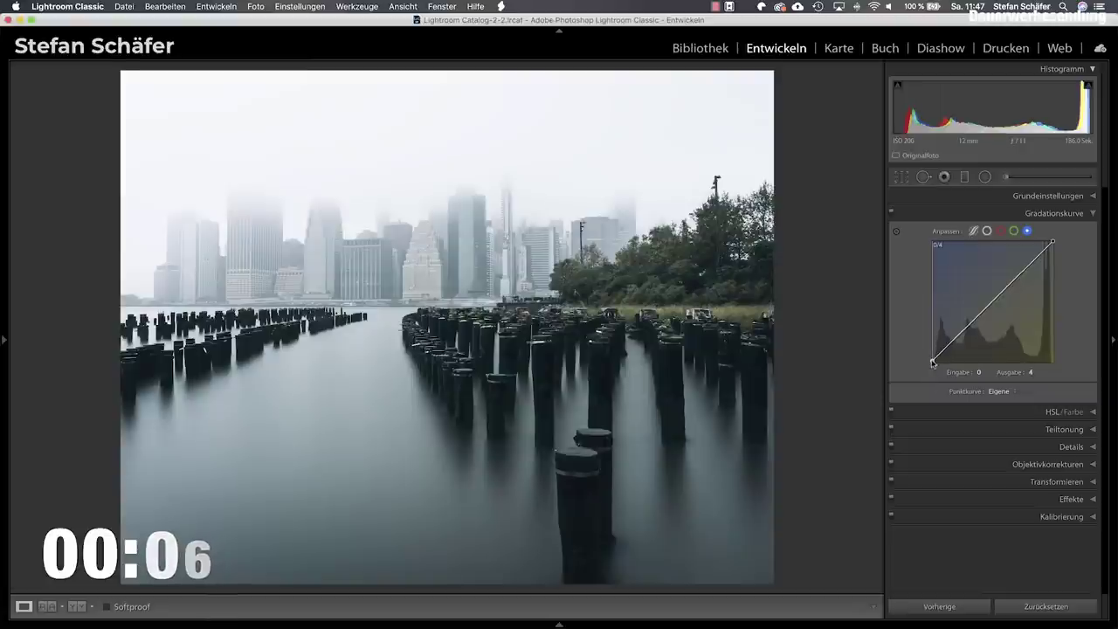
left_click_drag(933, 361, 933, 359)
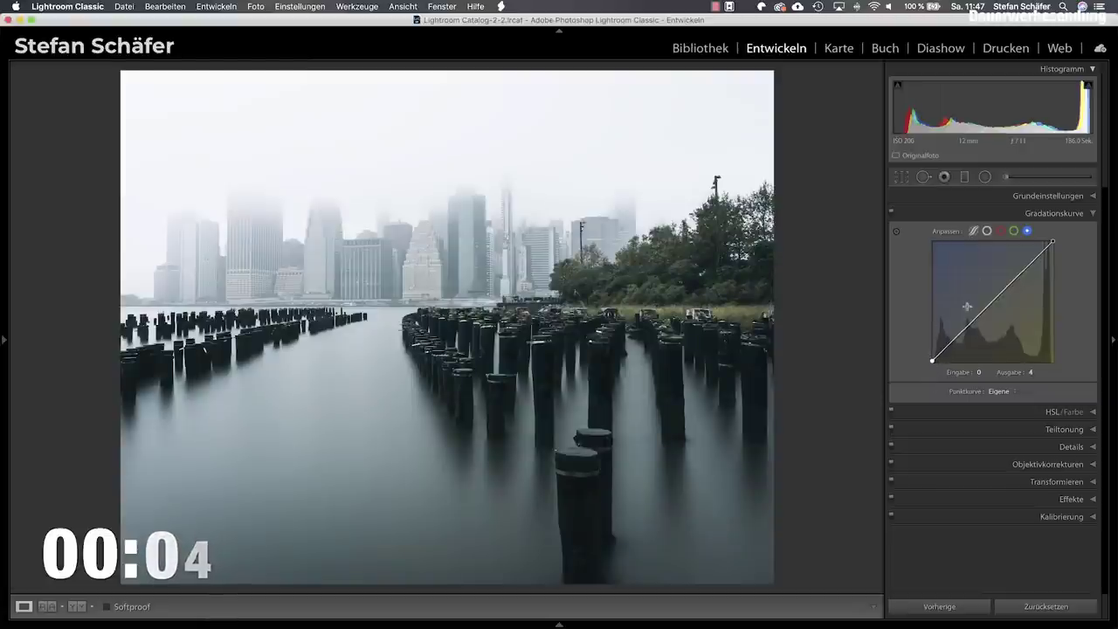
left_click(1013, 231)
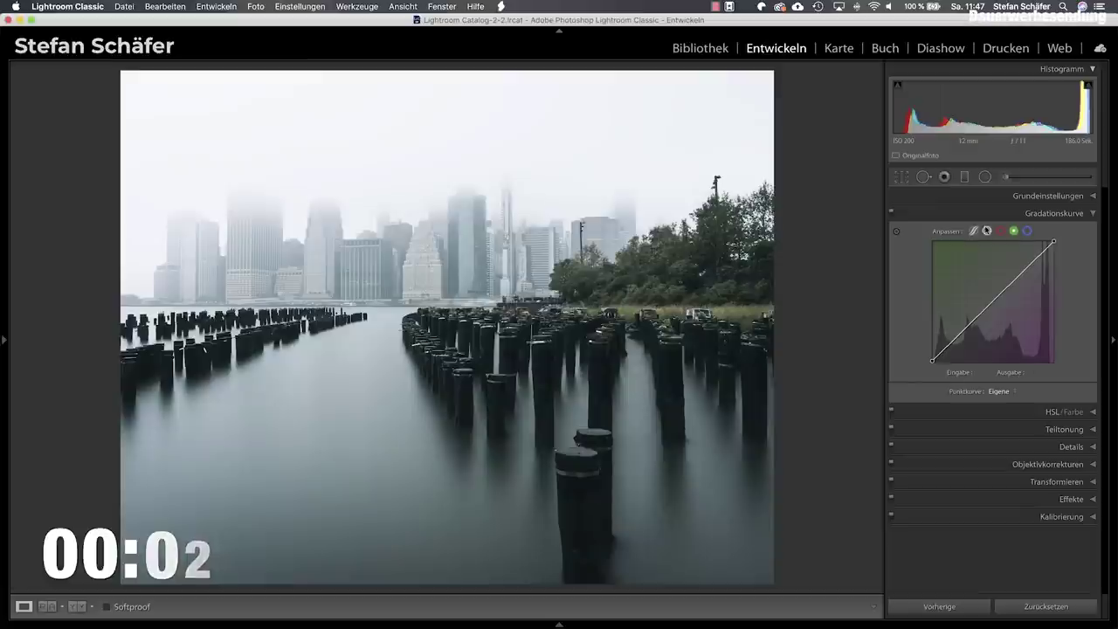
left_click(1001, 230)
left_click(995, 303)
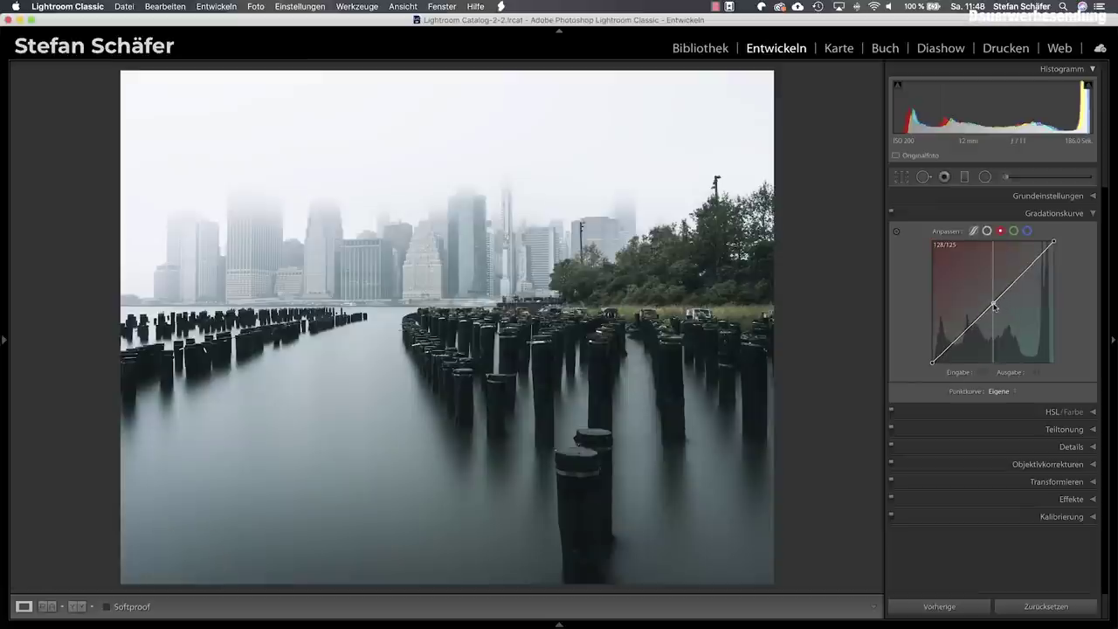
left_click_drag(993, 303, 994, 305)
key("backslash")
key("backslash")
key("backslash")
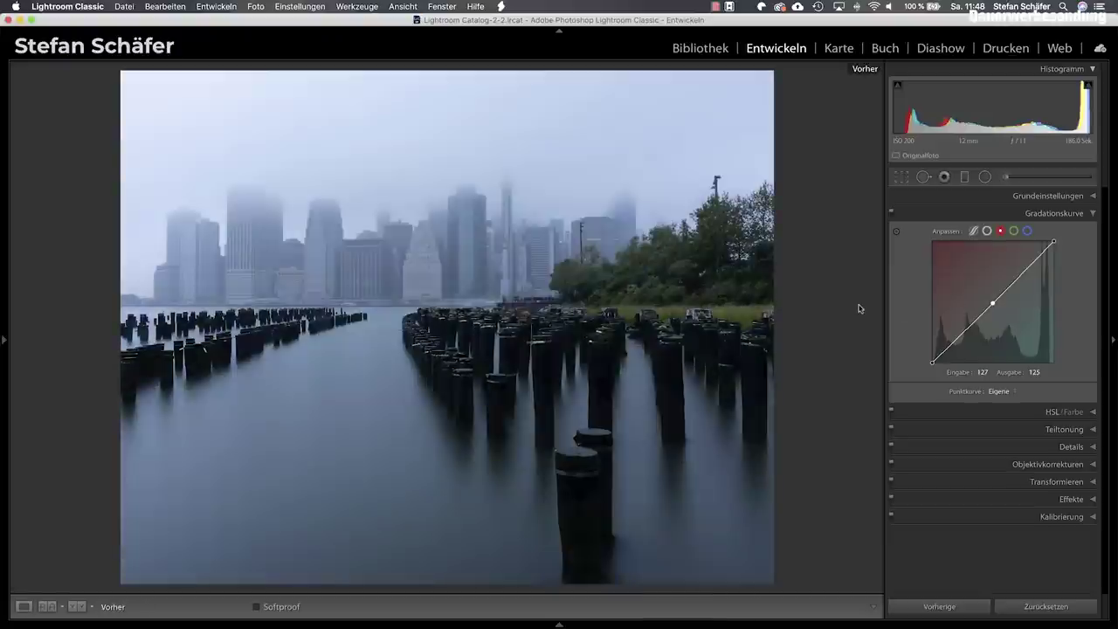
key("backslash")
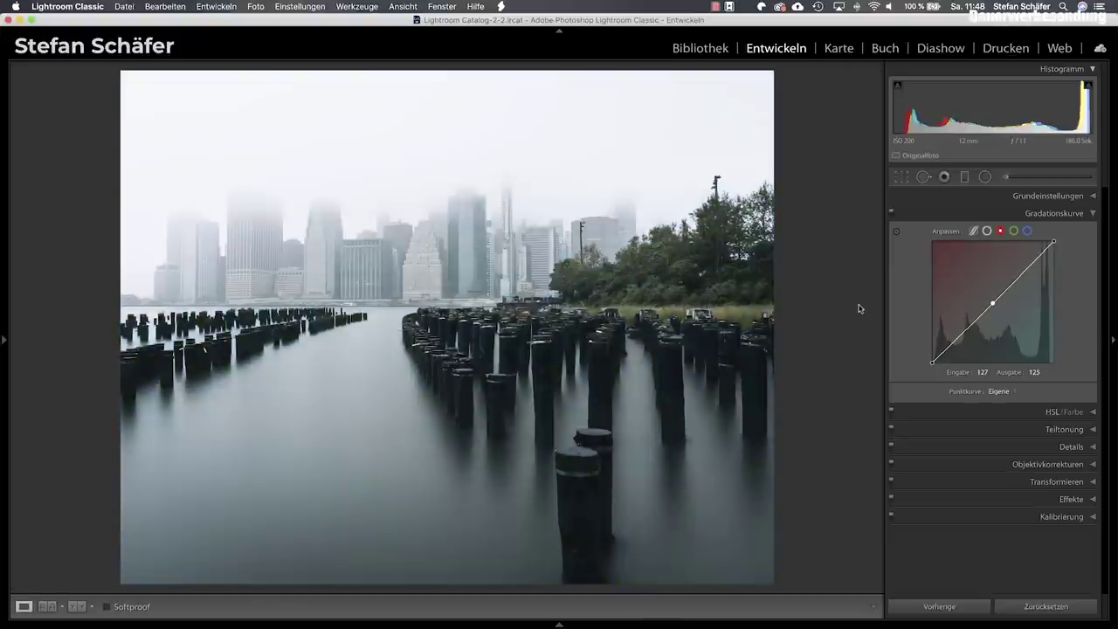
key("backslash")
key("backslash")
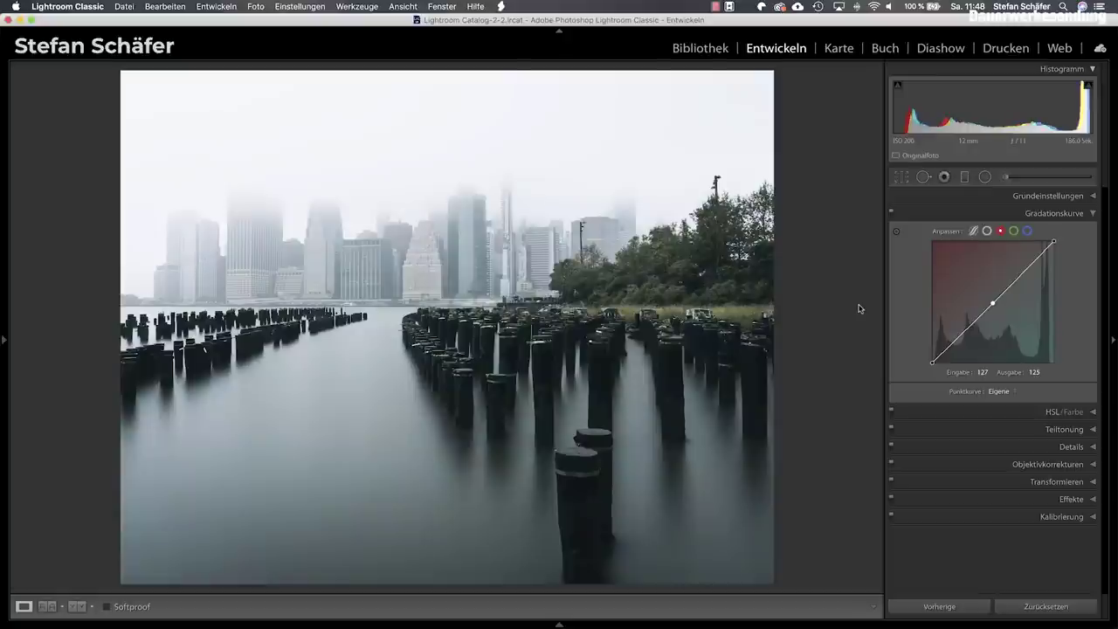
key("backslash")
key("backslash")
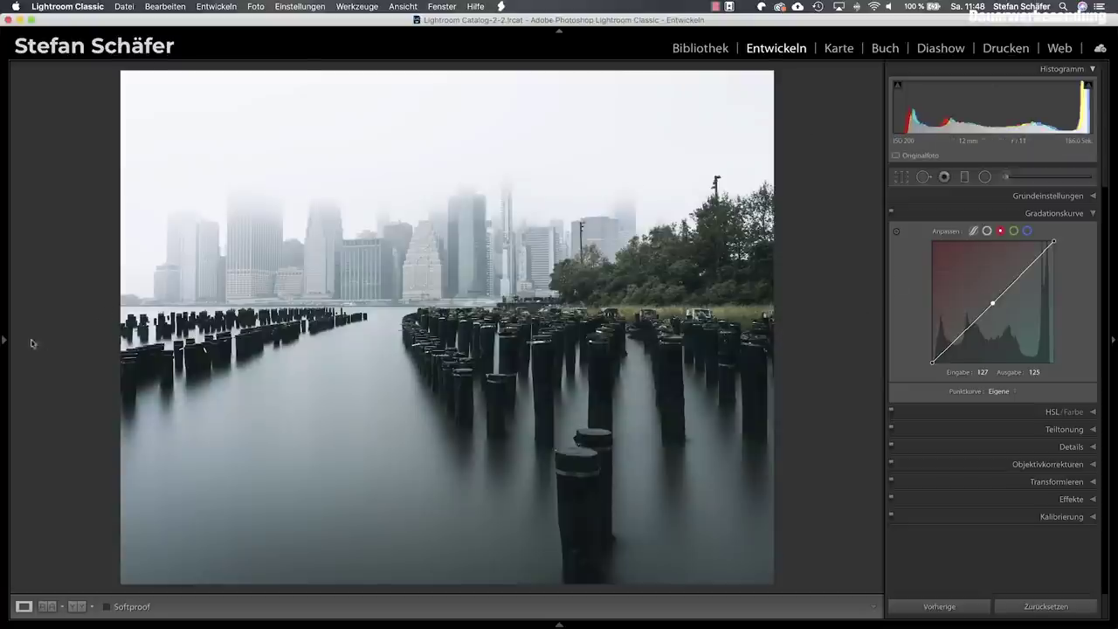
Expand the Presets panel's Preset Toolbox folder and scroll through its presets without applying any
left_click(5, 341)
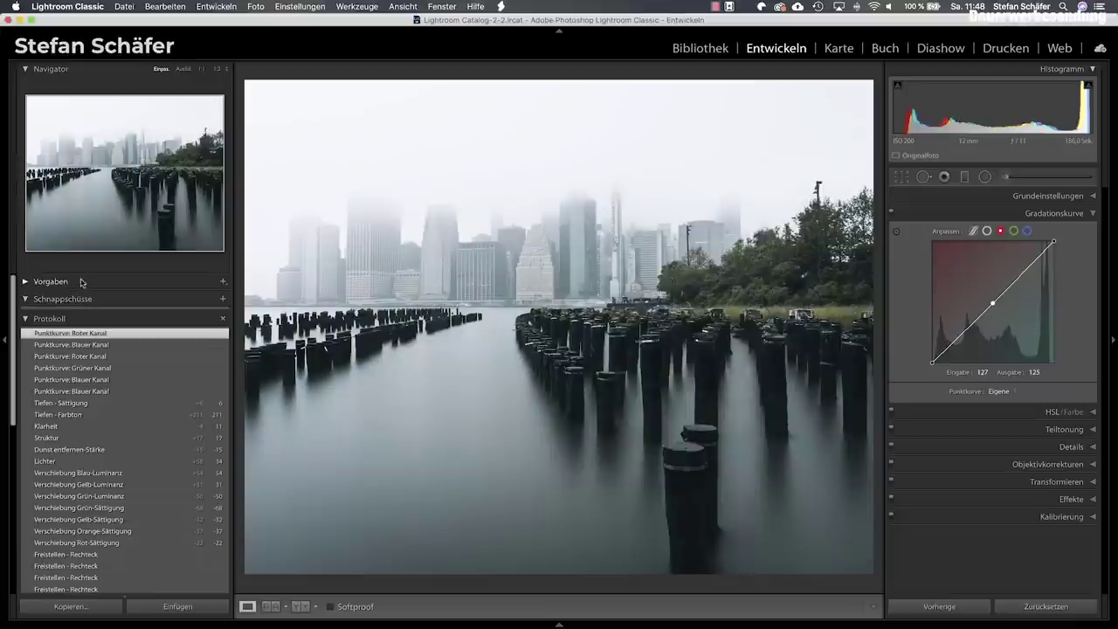
left_click(32, 282)
left_click(52, 437)
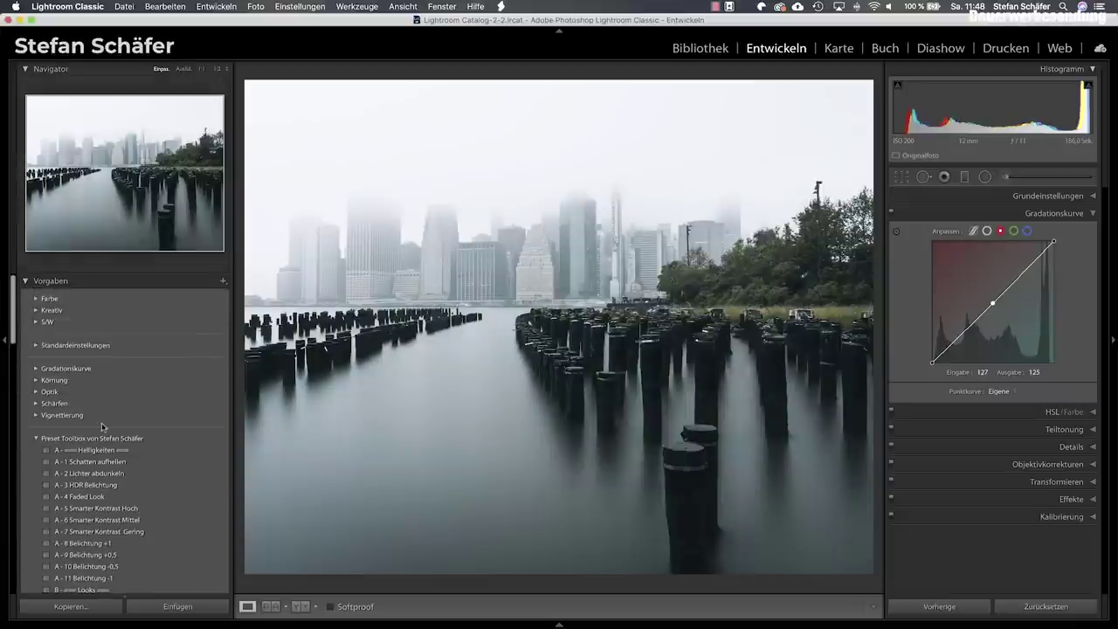
scroll(111, 412, "down", 3)
scroll(111, 412, "down", 2)
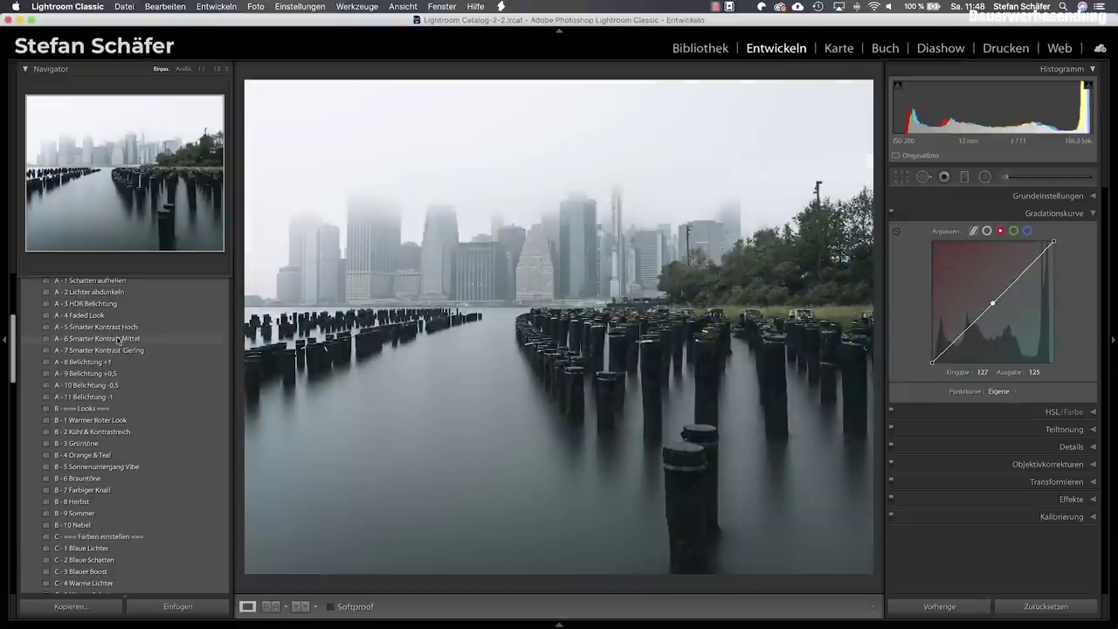
scroll(138, 365, "up", 2)
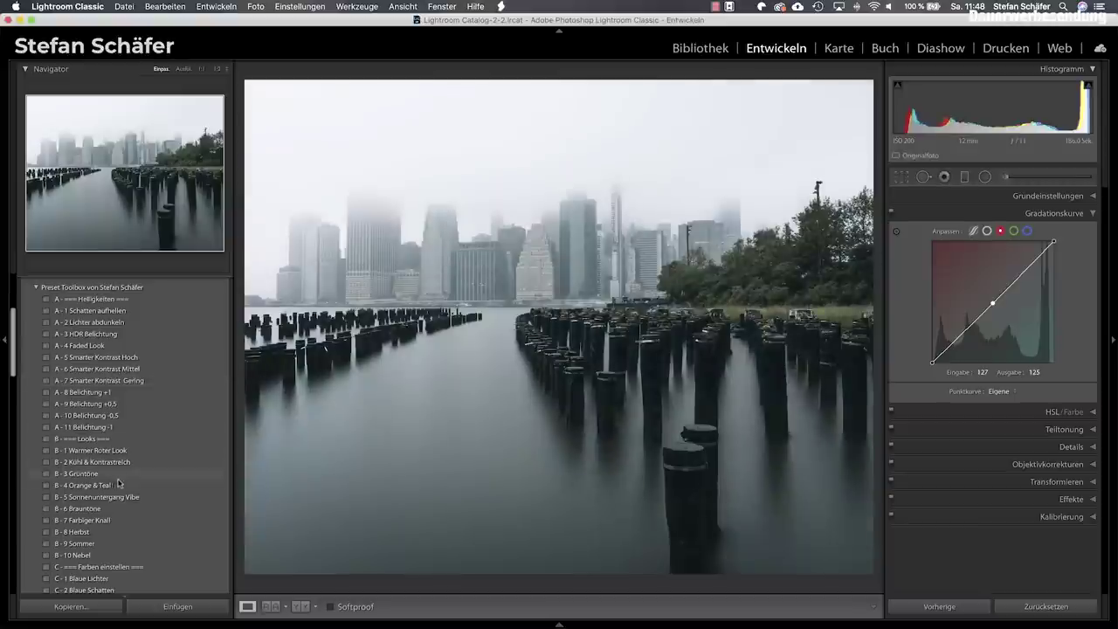
scroll(97, 470, "down", 3)
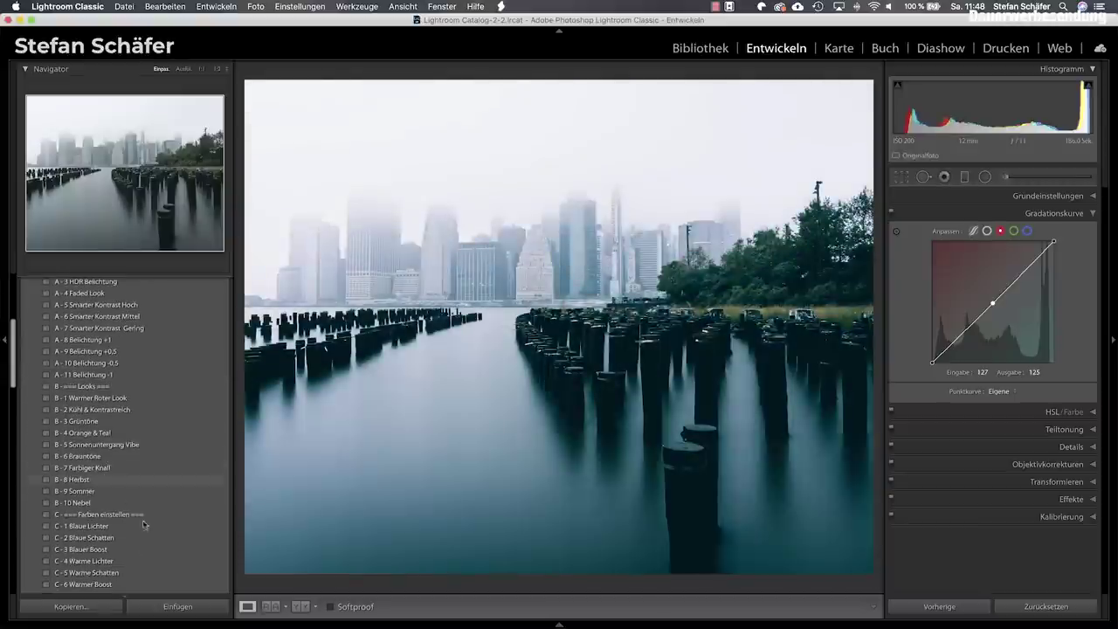
scroll(138, 546, "down", 2)
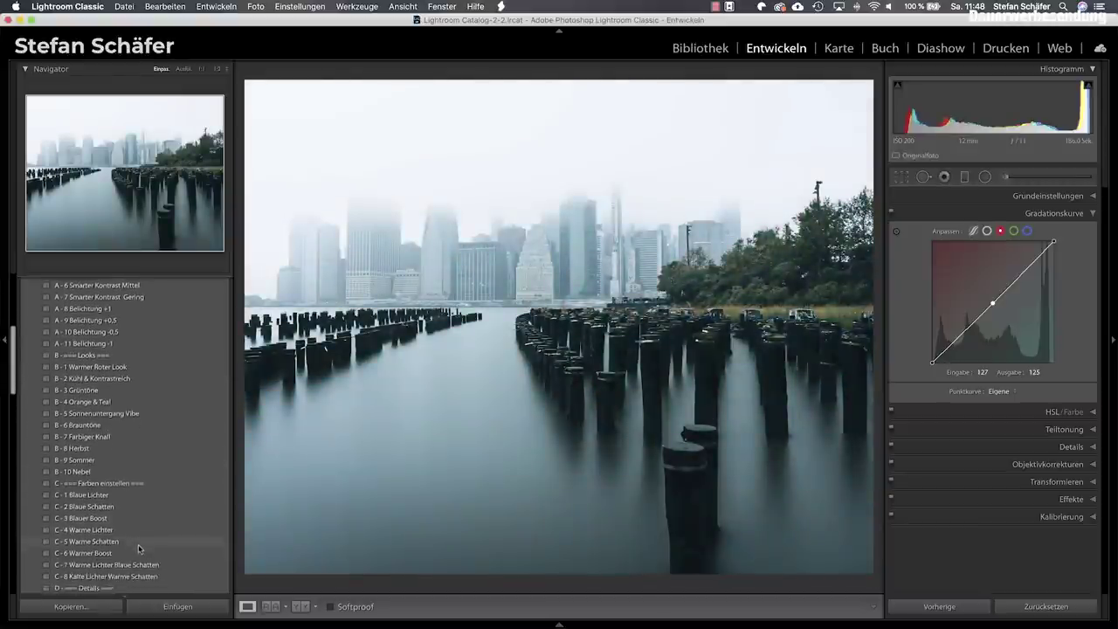
scroll(140, 542, "down", 2)
scroll(139, 540, "down", 2)
scroll(131, 524, "down", 1)
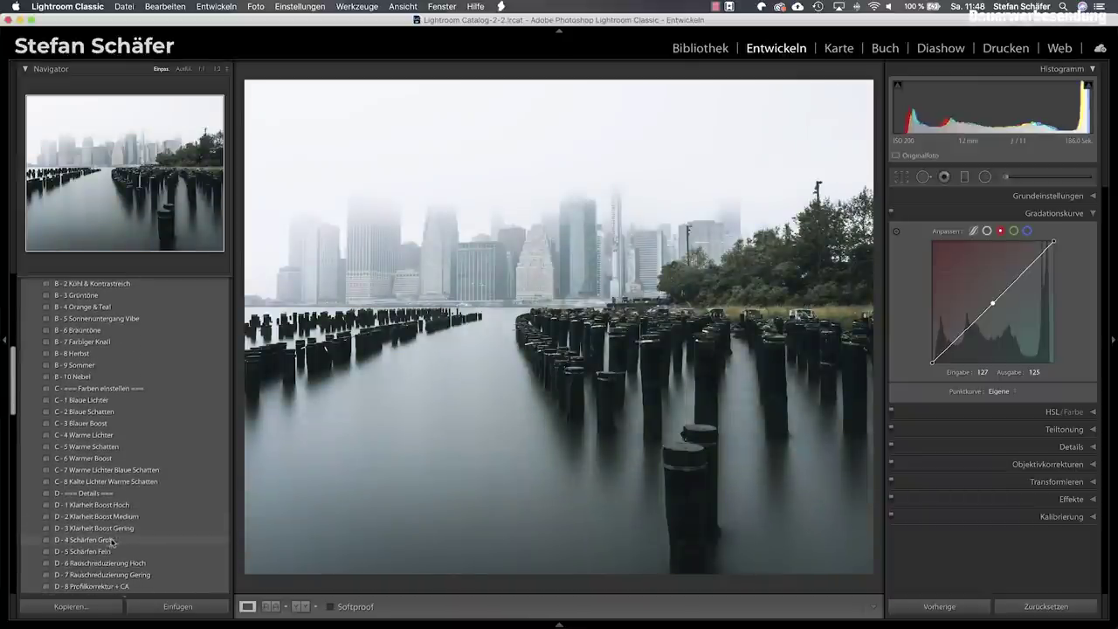
scroll(196, 475, "up", 5)
scroll(175, 469, "up", 6)
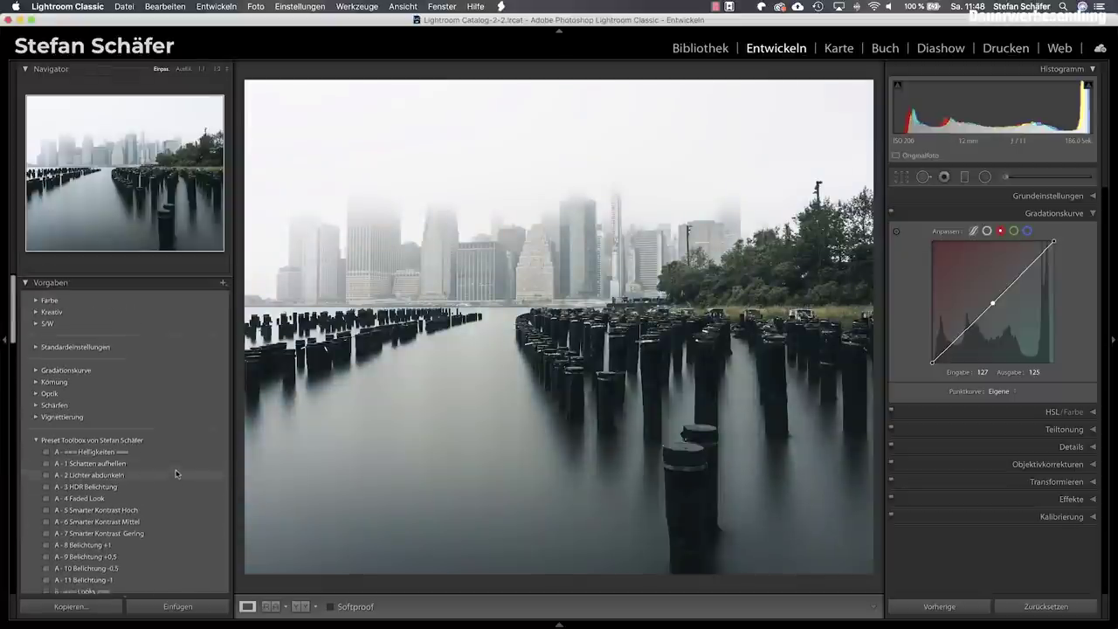